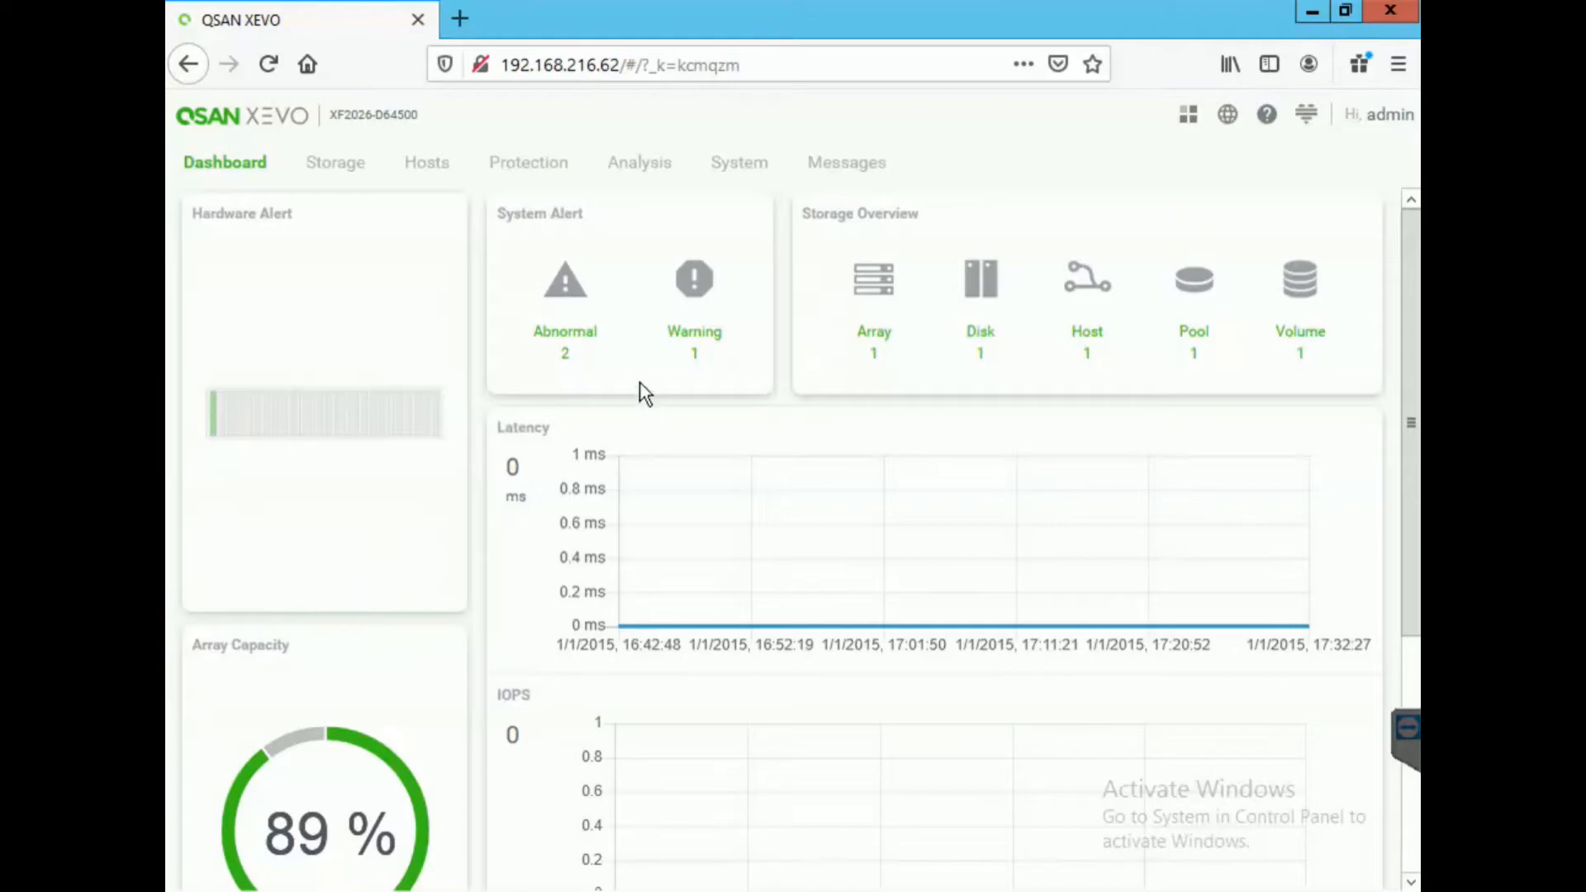
Review Pool_01, HostGroup_001, and the capacity and LUN of Veeam-Volume in the storage array's management console.
left_click(339, 166)
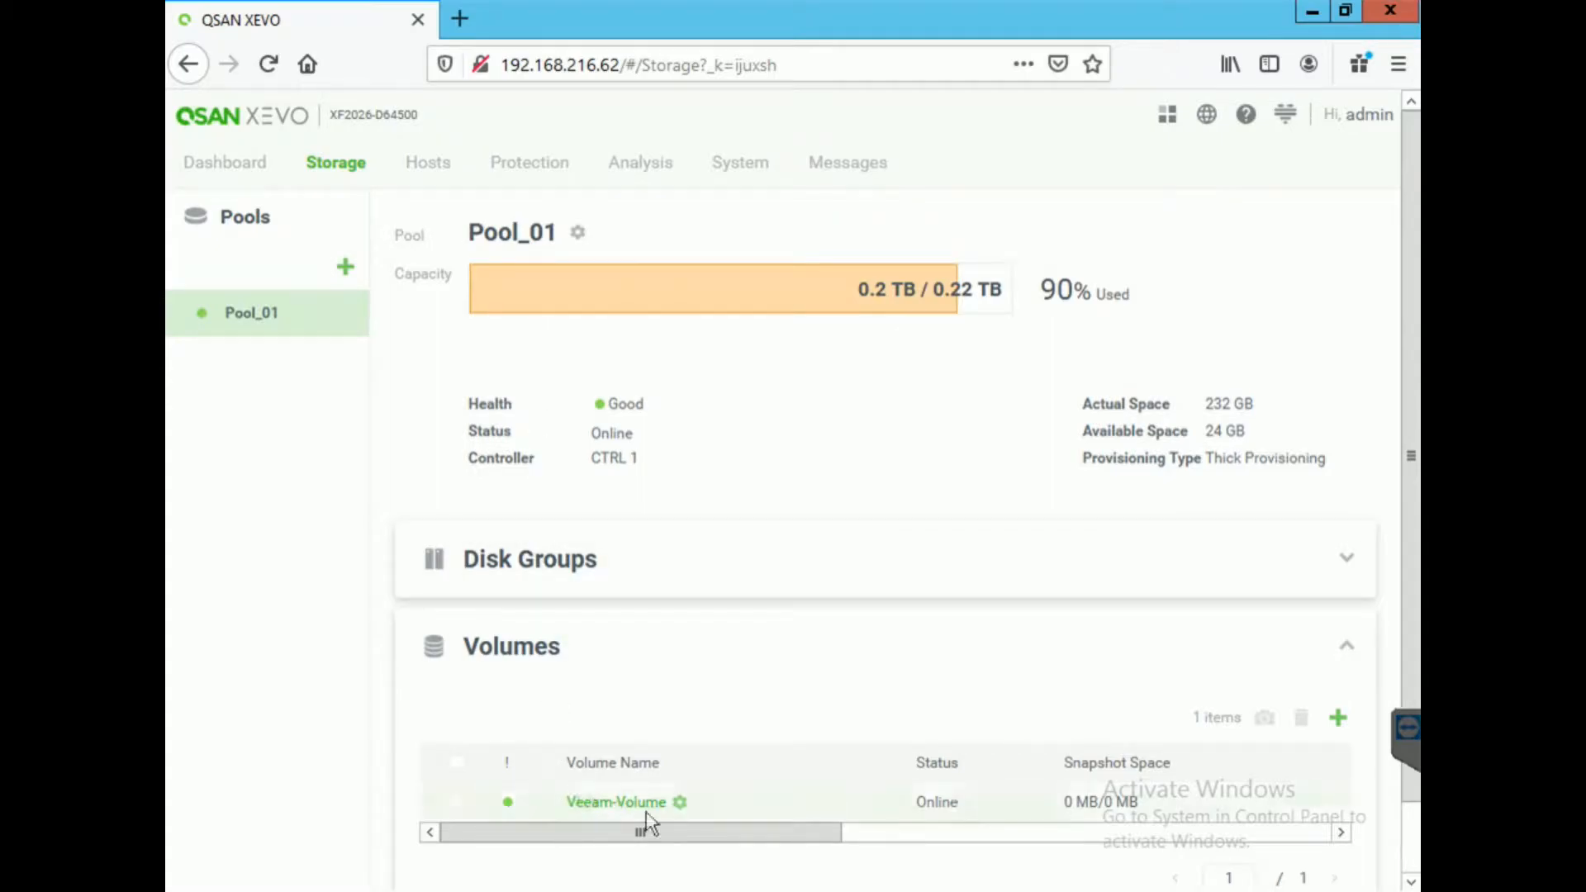
left_click(429, 170)
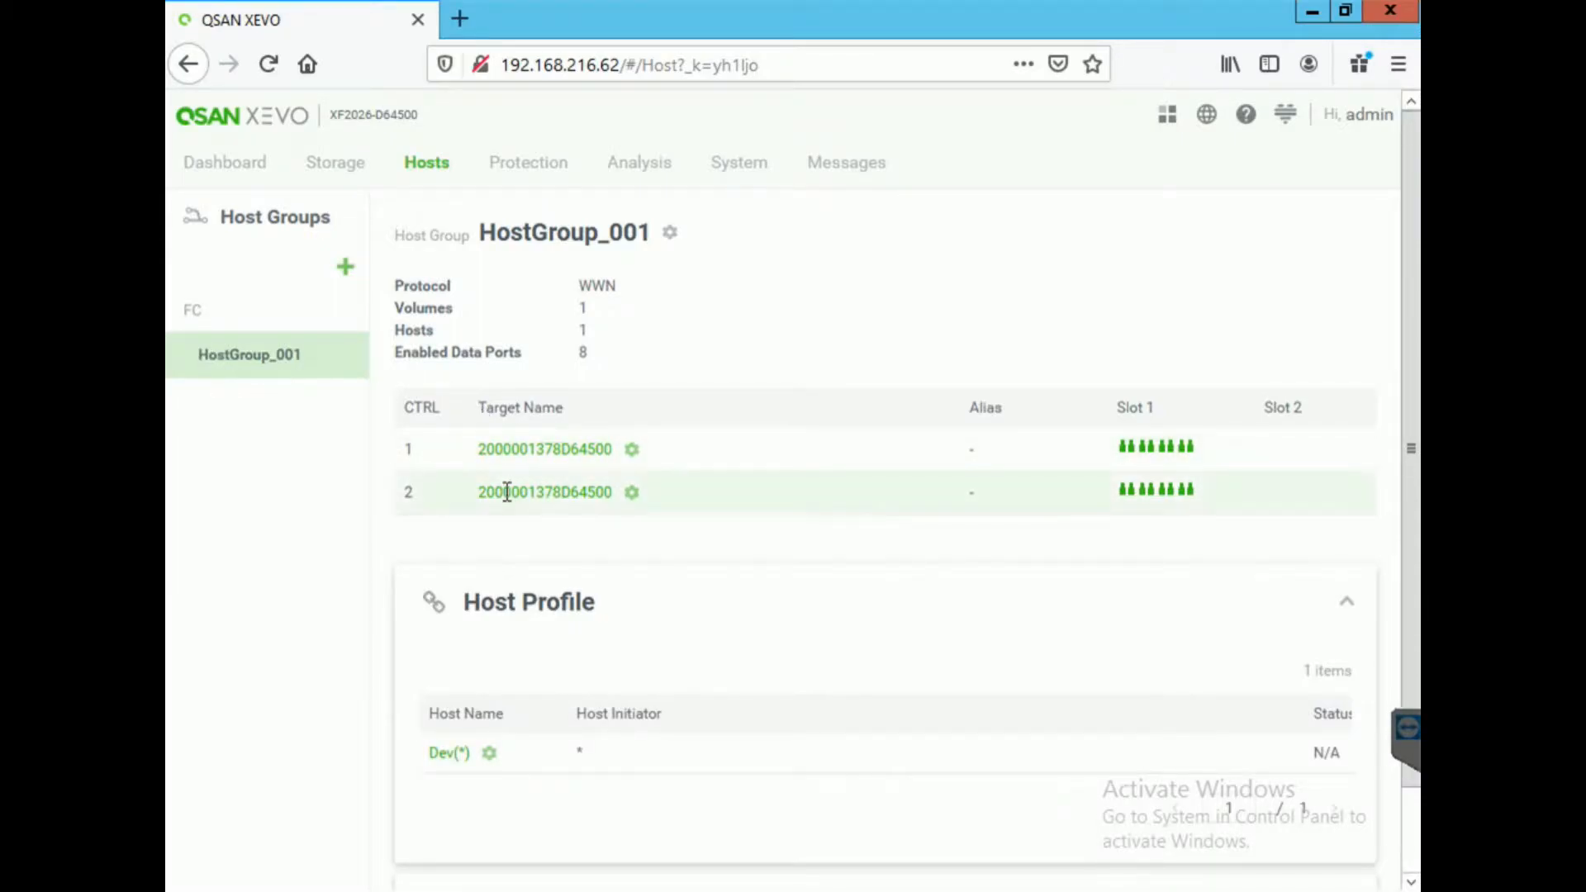
left_click(346, 169)
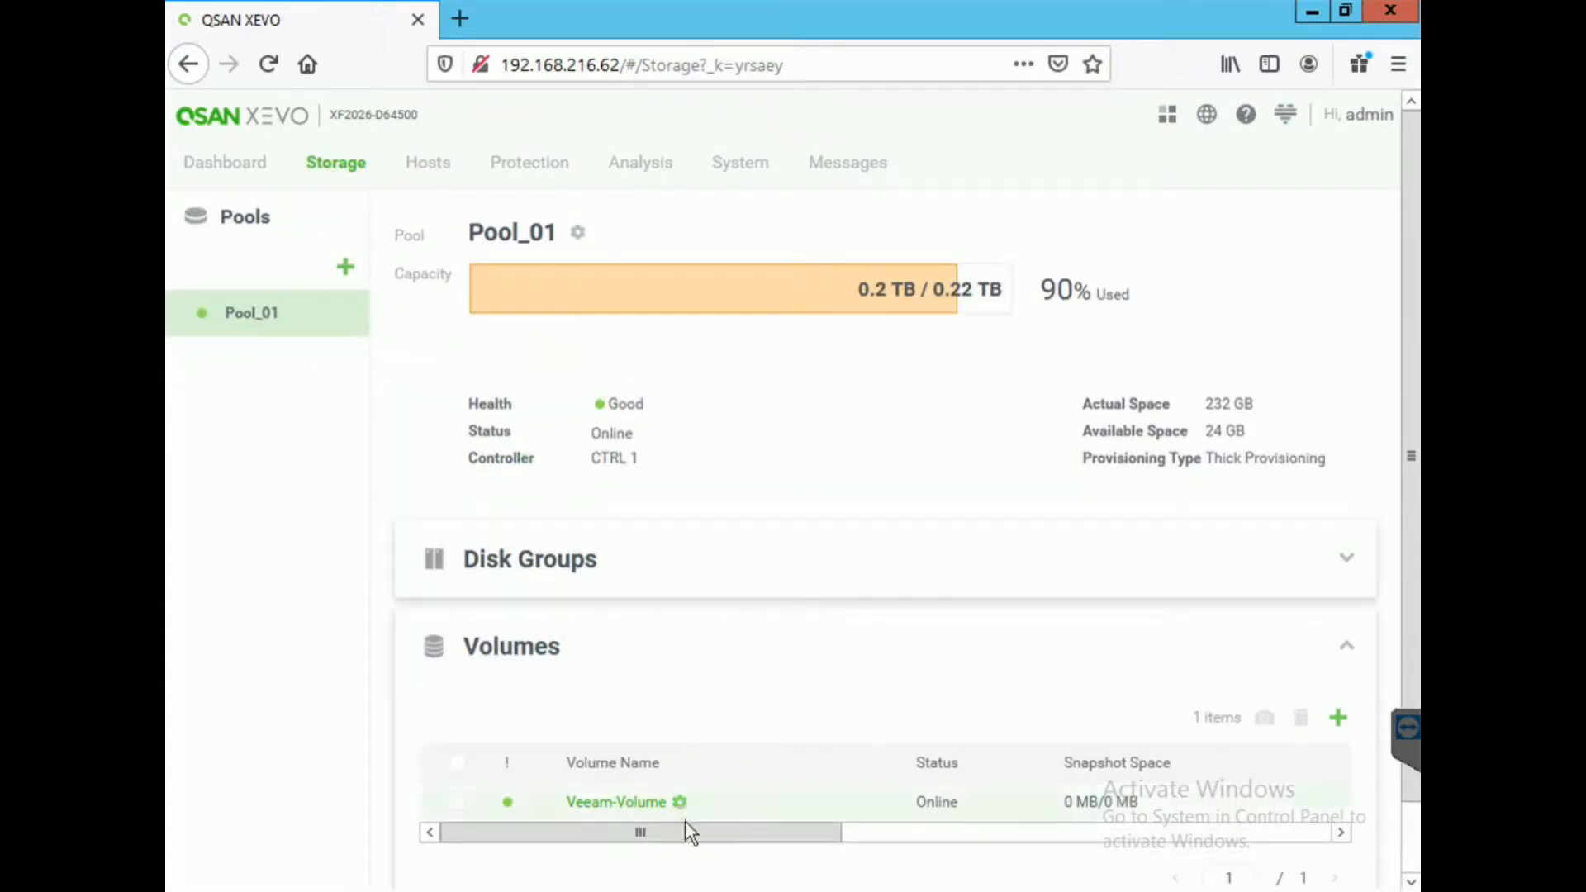
scroll(727, 818, "down", 2)
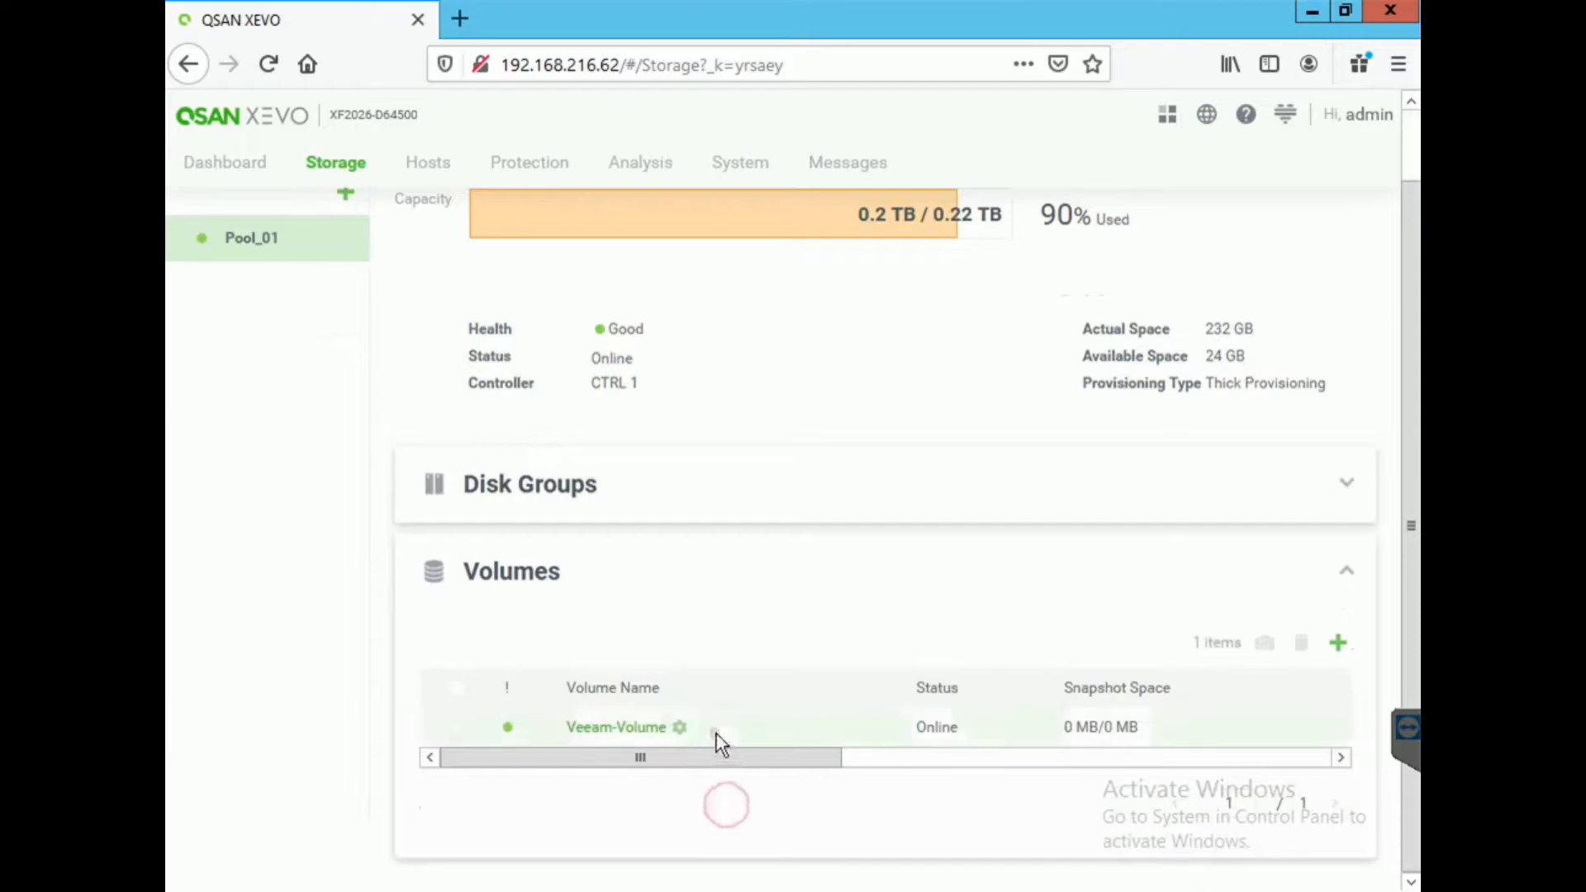
left_click(971, 760)
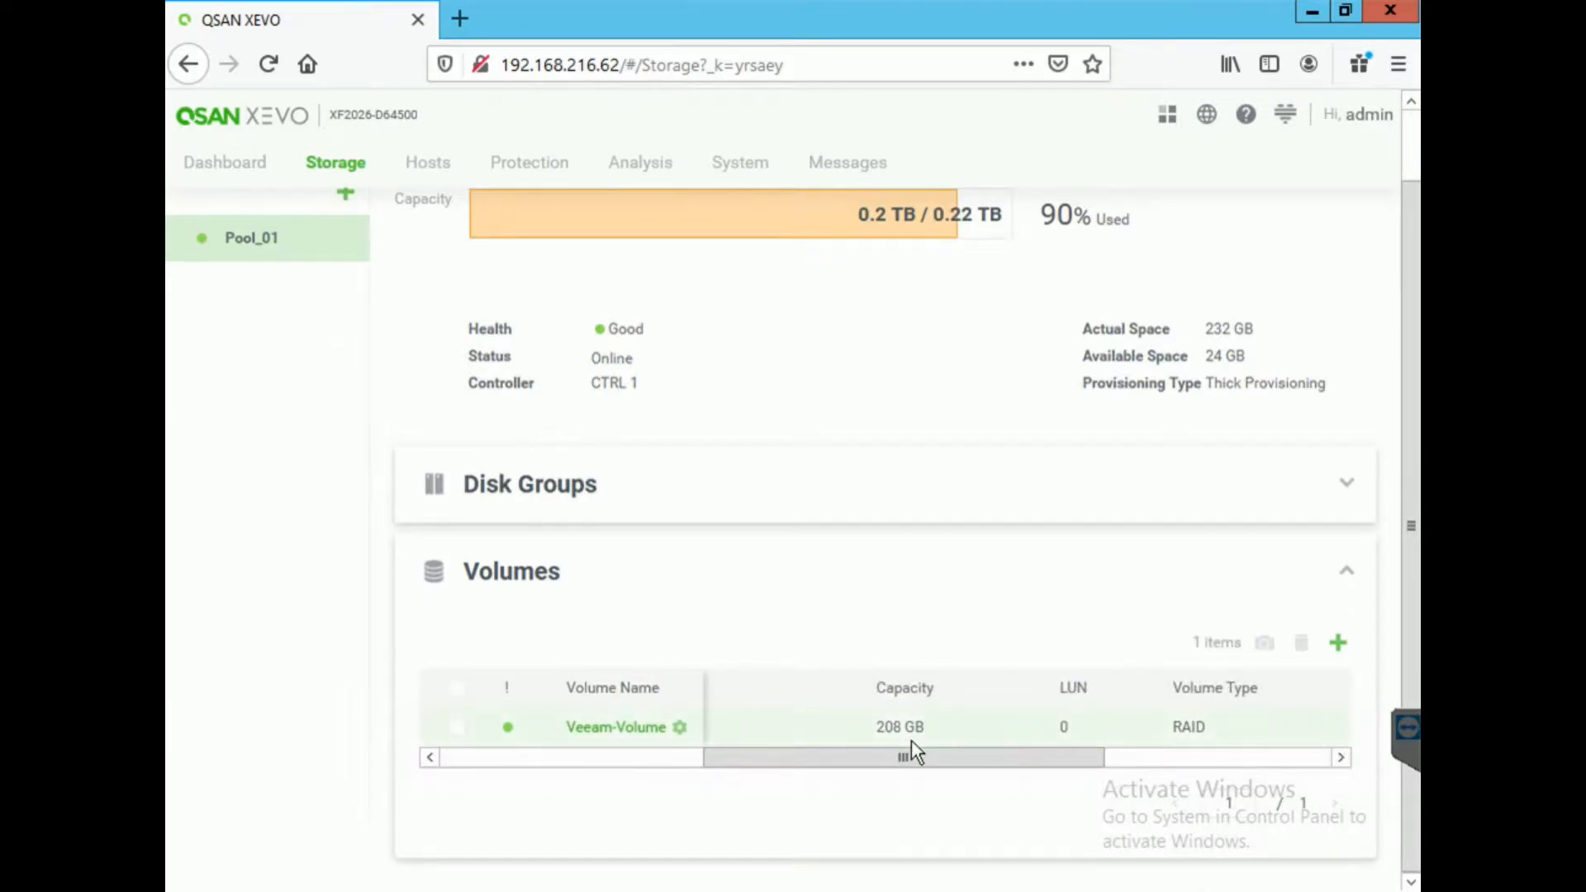
Switch to Computer Management and examine Disk 1 and its New Volume (E:) partition.
left_click(882, 885)
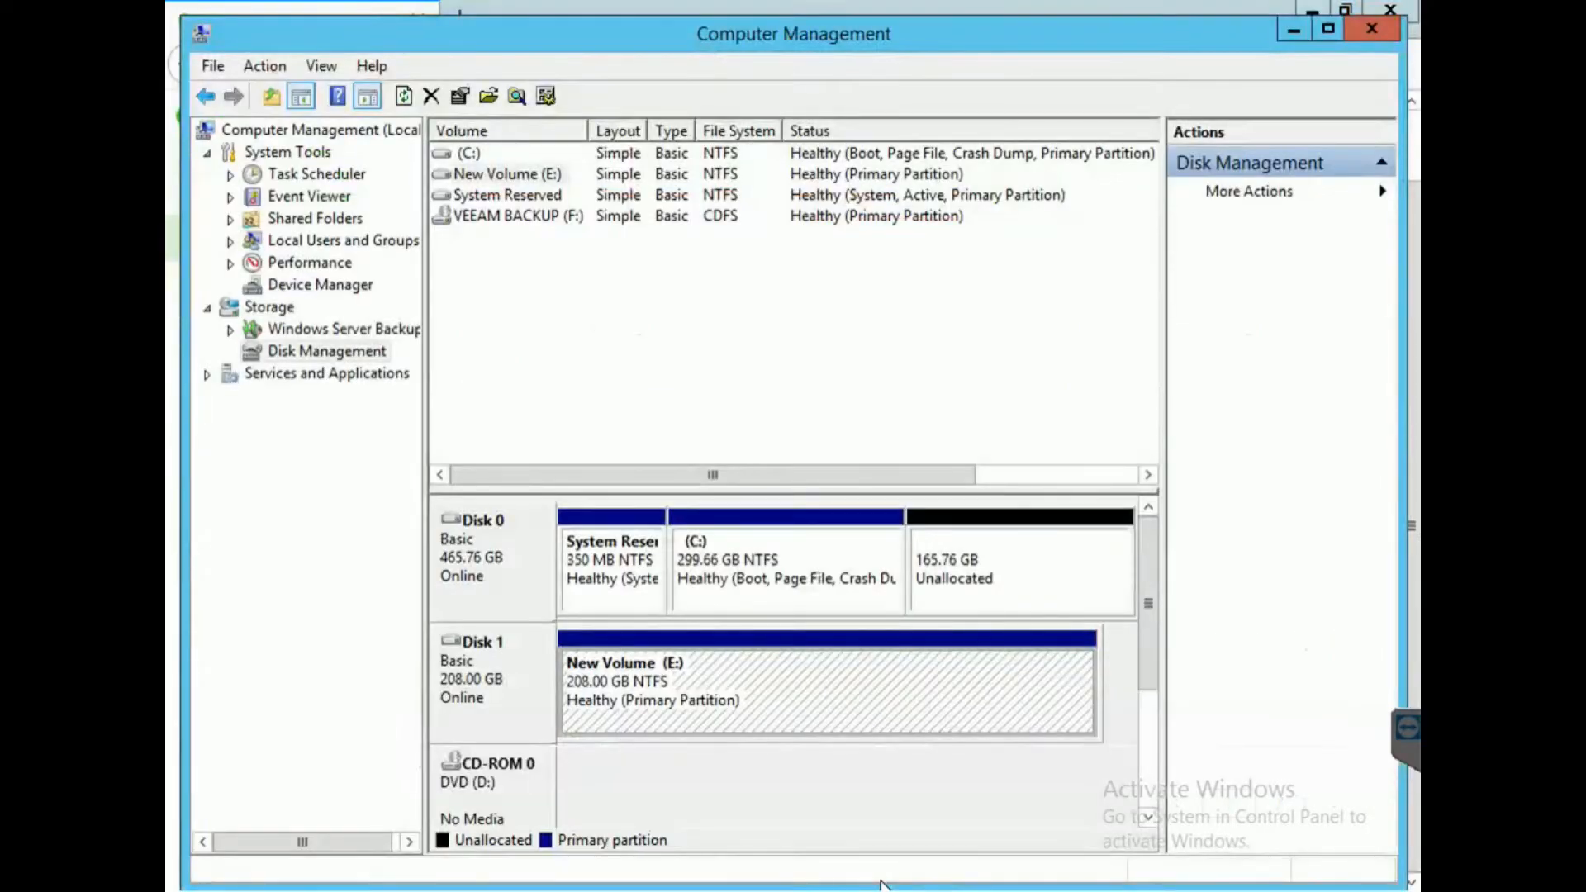
left_click(516, 698)
left_click(669, 698)
Switch to Veeam Backup and Replication and view the backup repositories in the backup infrastructure.
left_click(741, 883)
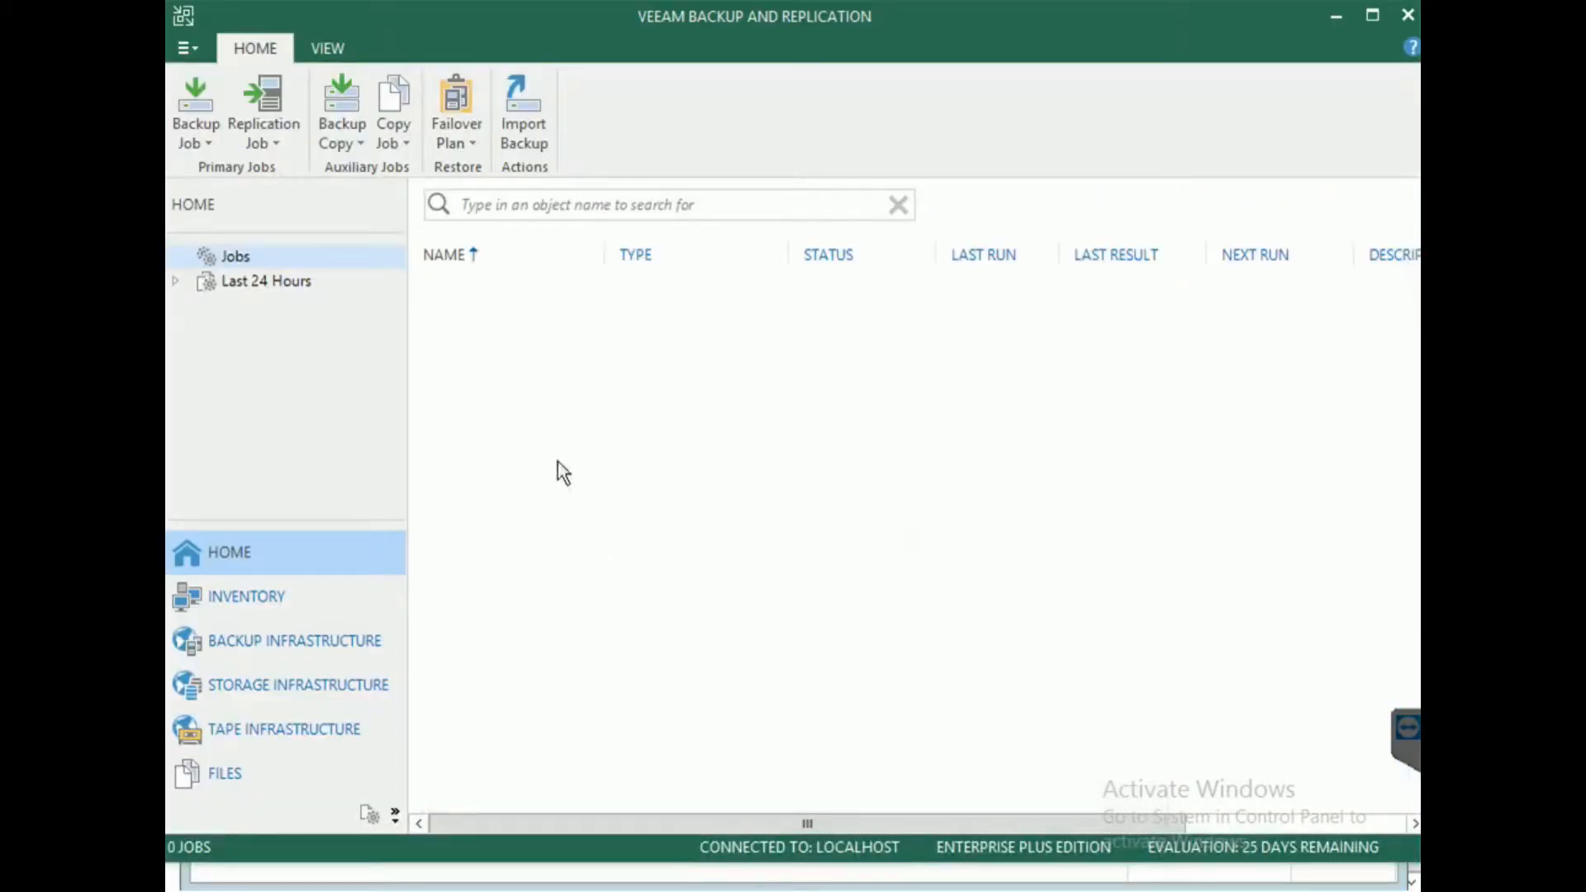
left_click(363, 641)
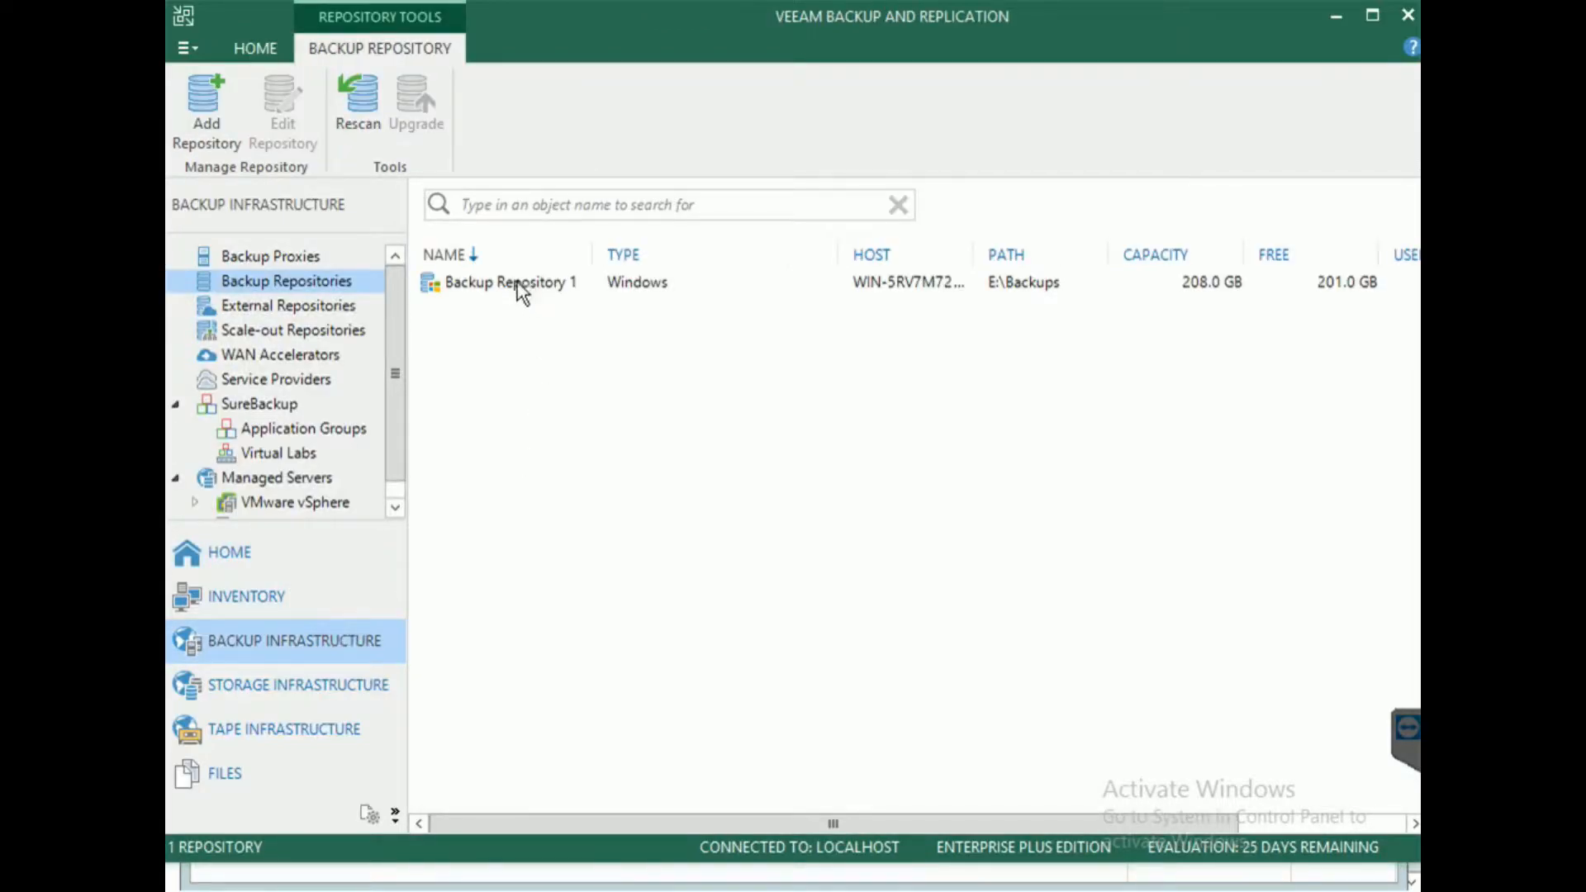
Start a new direct attached Windows backup repository, accepting the suggested name Backup Repository 2.
left_click(228, 105)
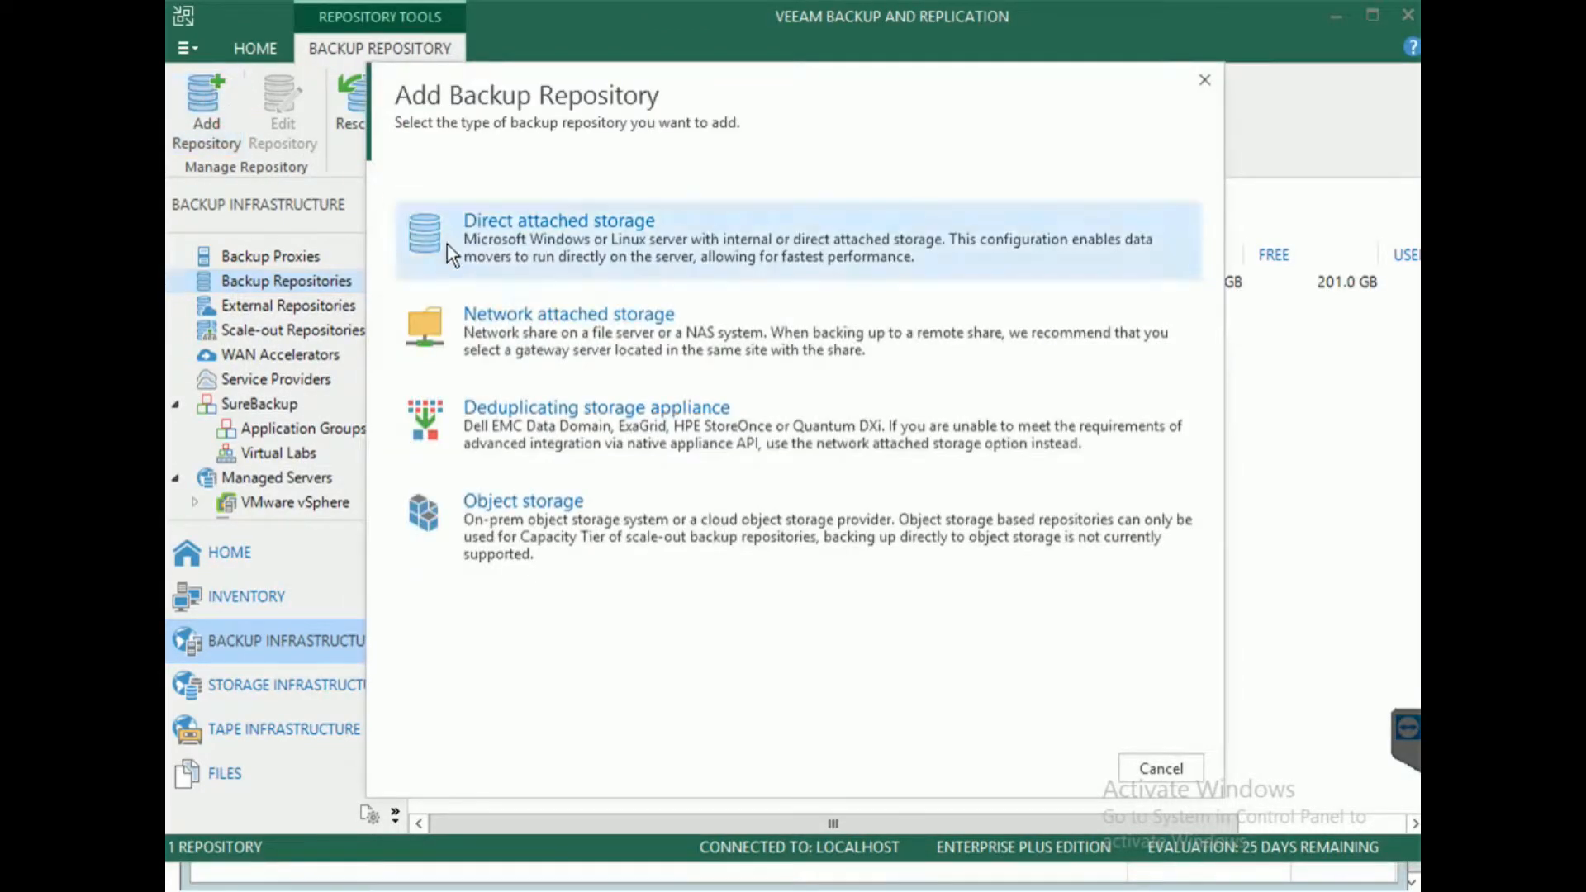
left_click(477, 246)
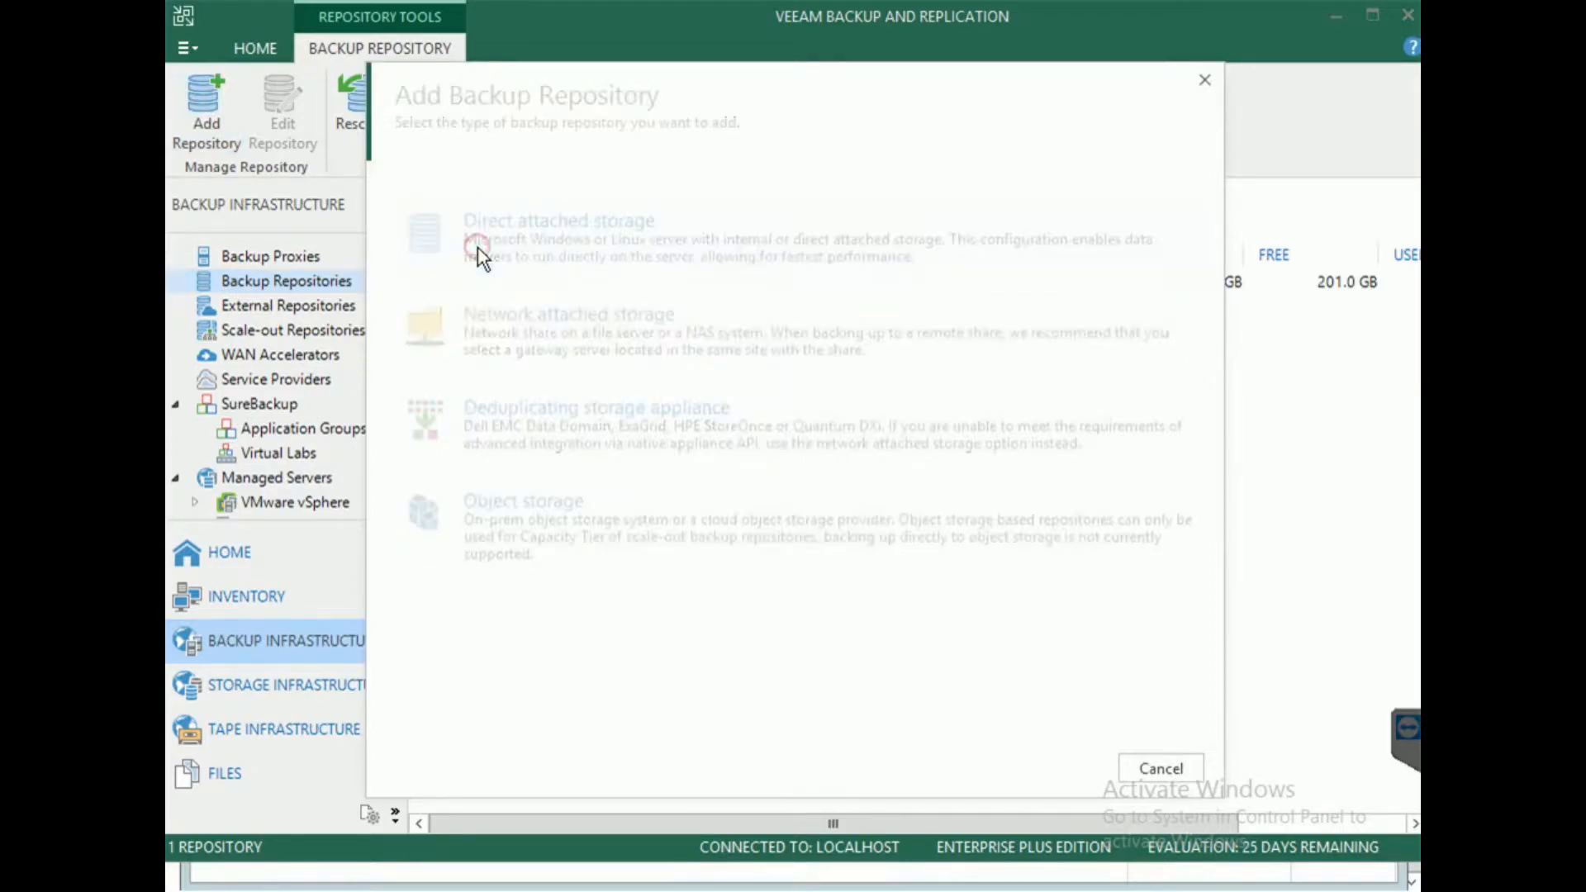
left_click(477, 246)
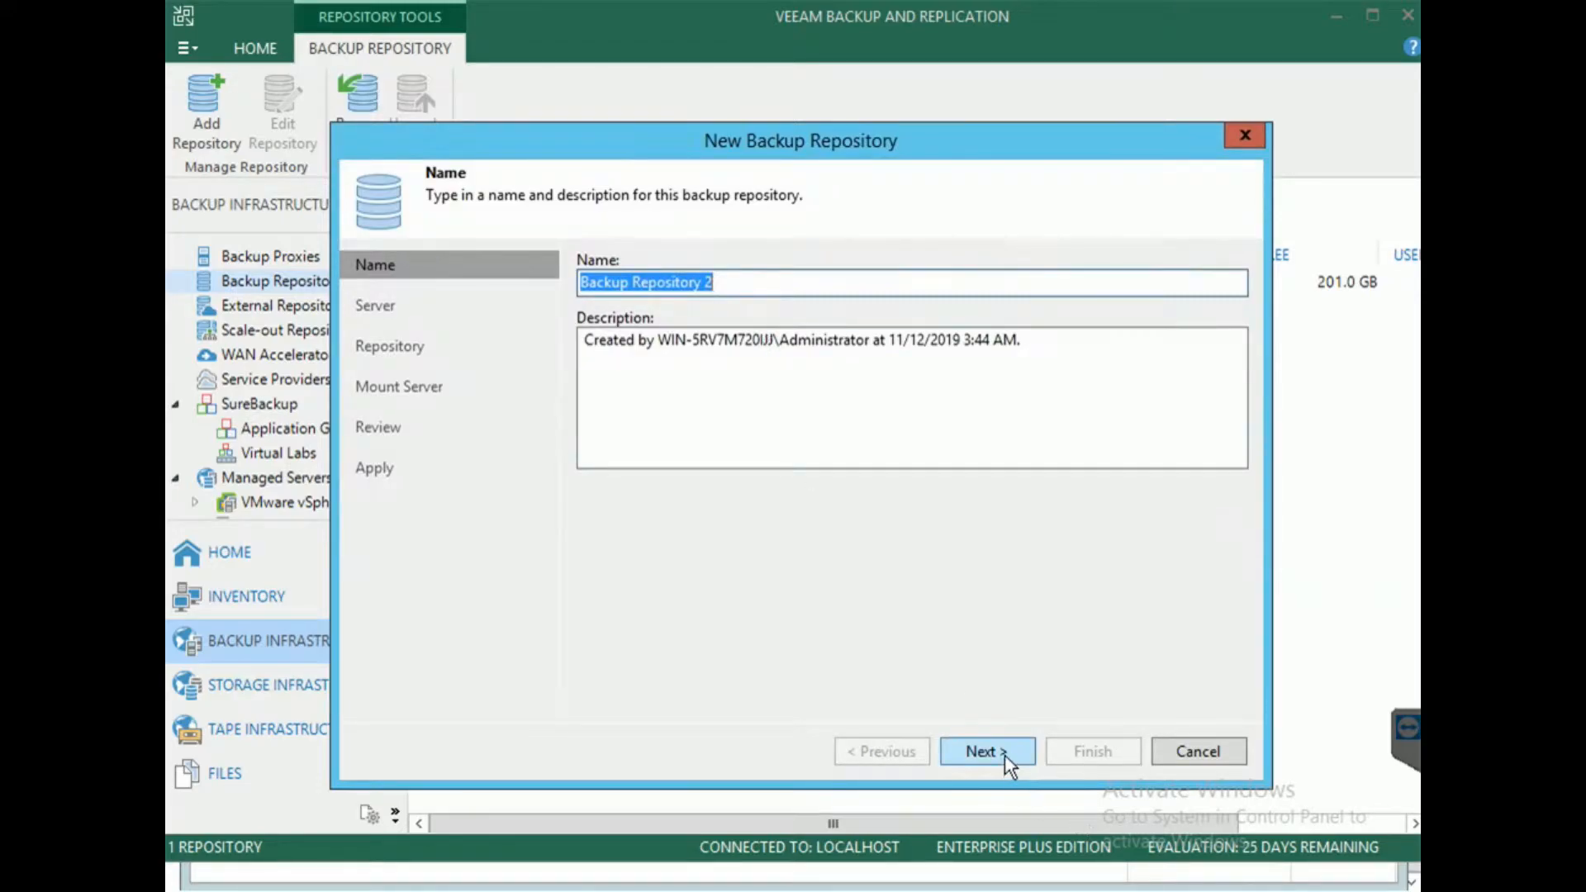
left_click(1004, 752)
Choose the local backup server as repository server, populate its drives and select E:\.
left_click(732, 288)
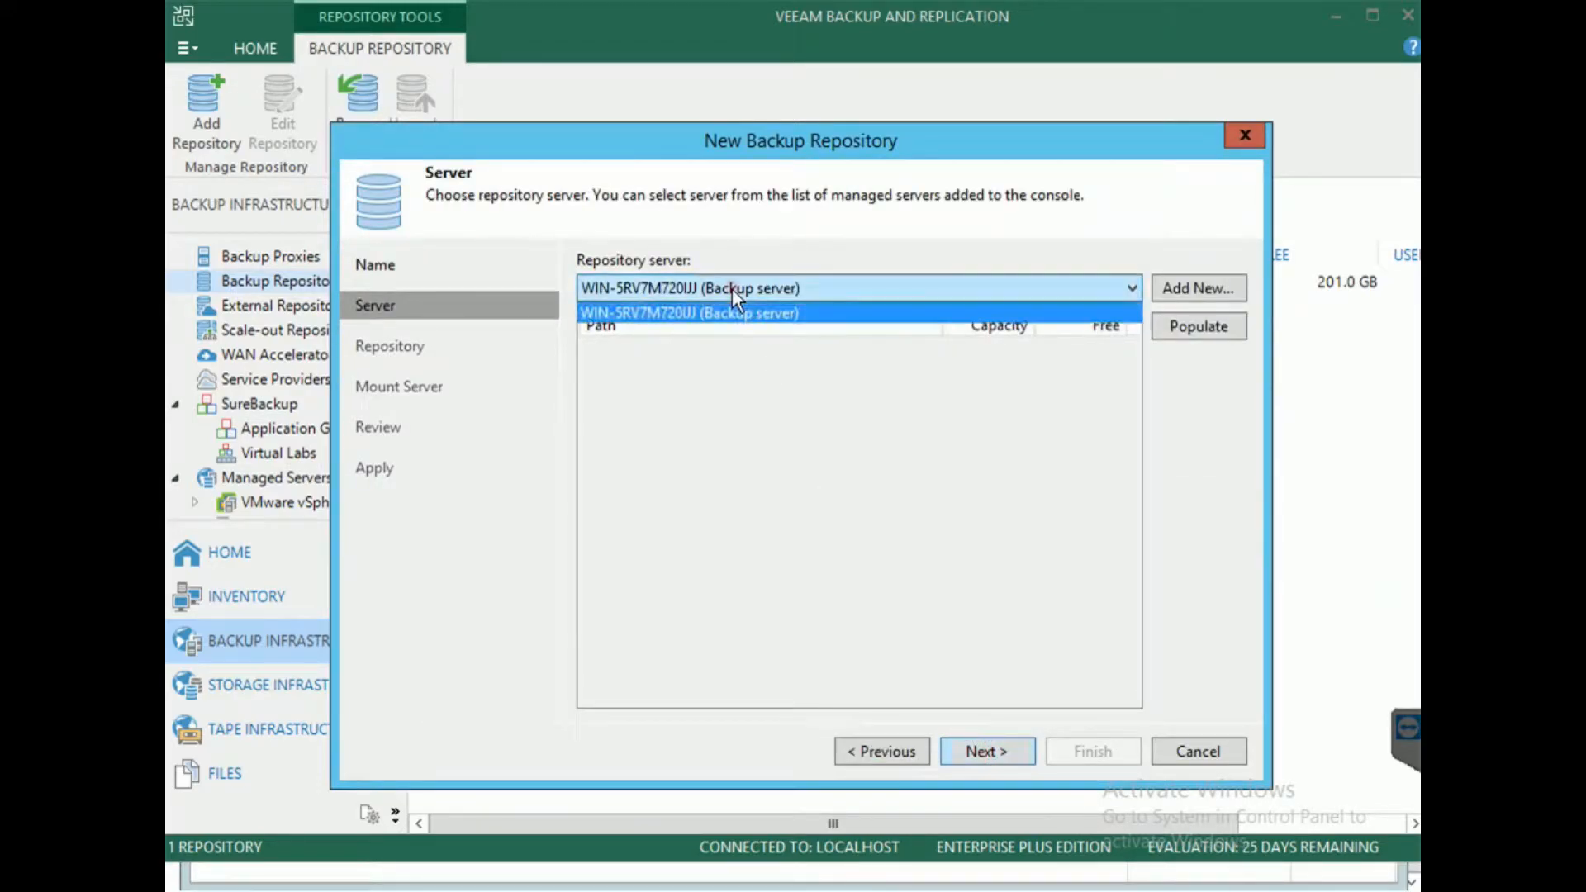
left_click(732, 312)
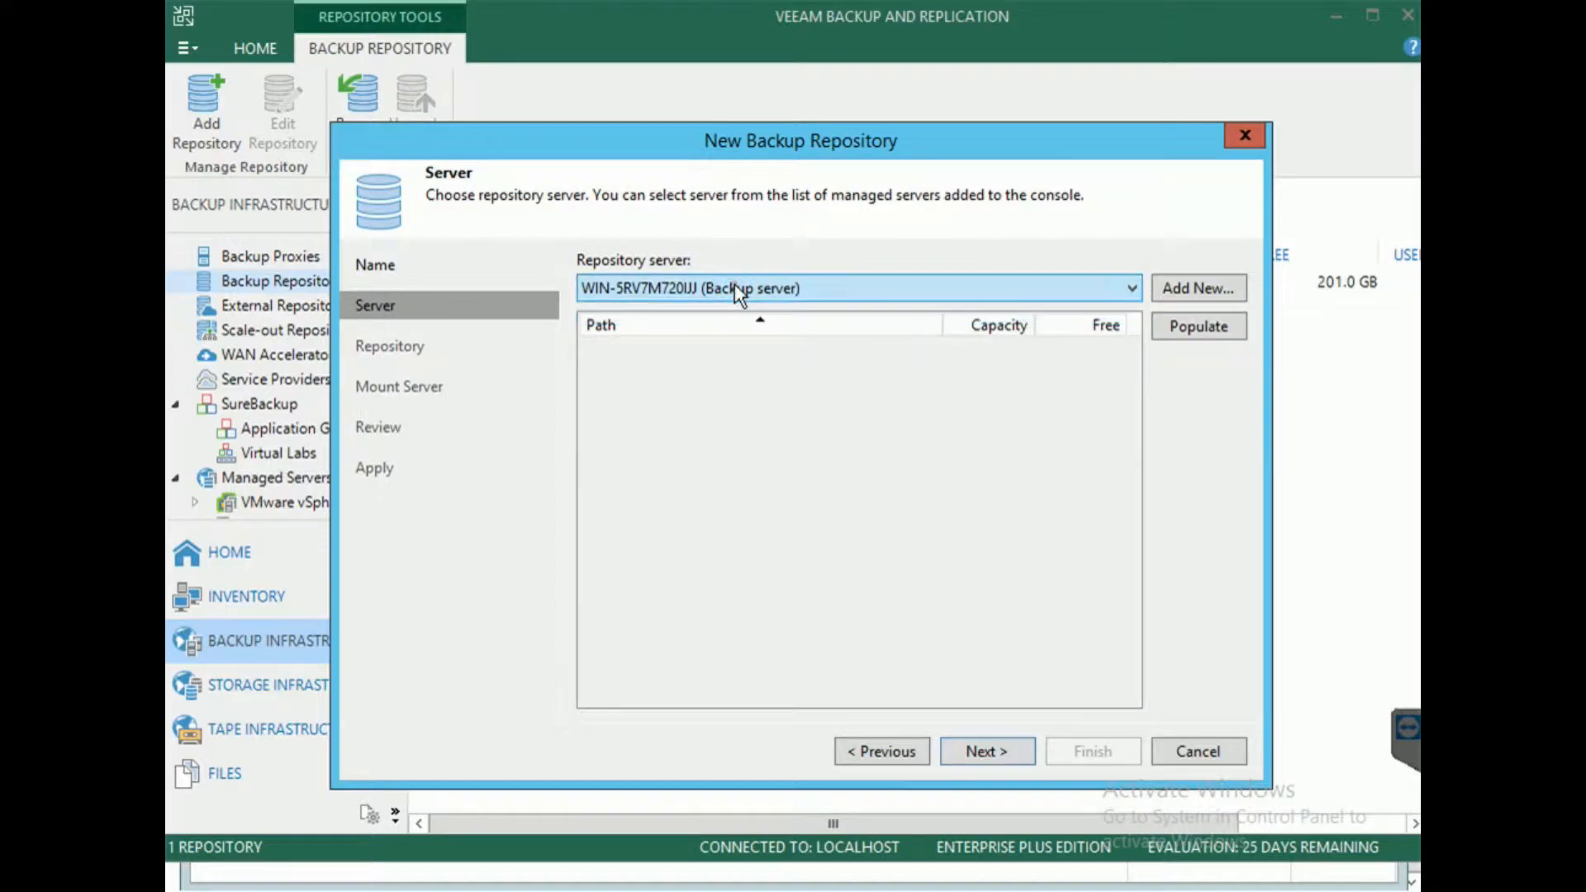
left_click(1211, 325)
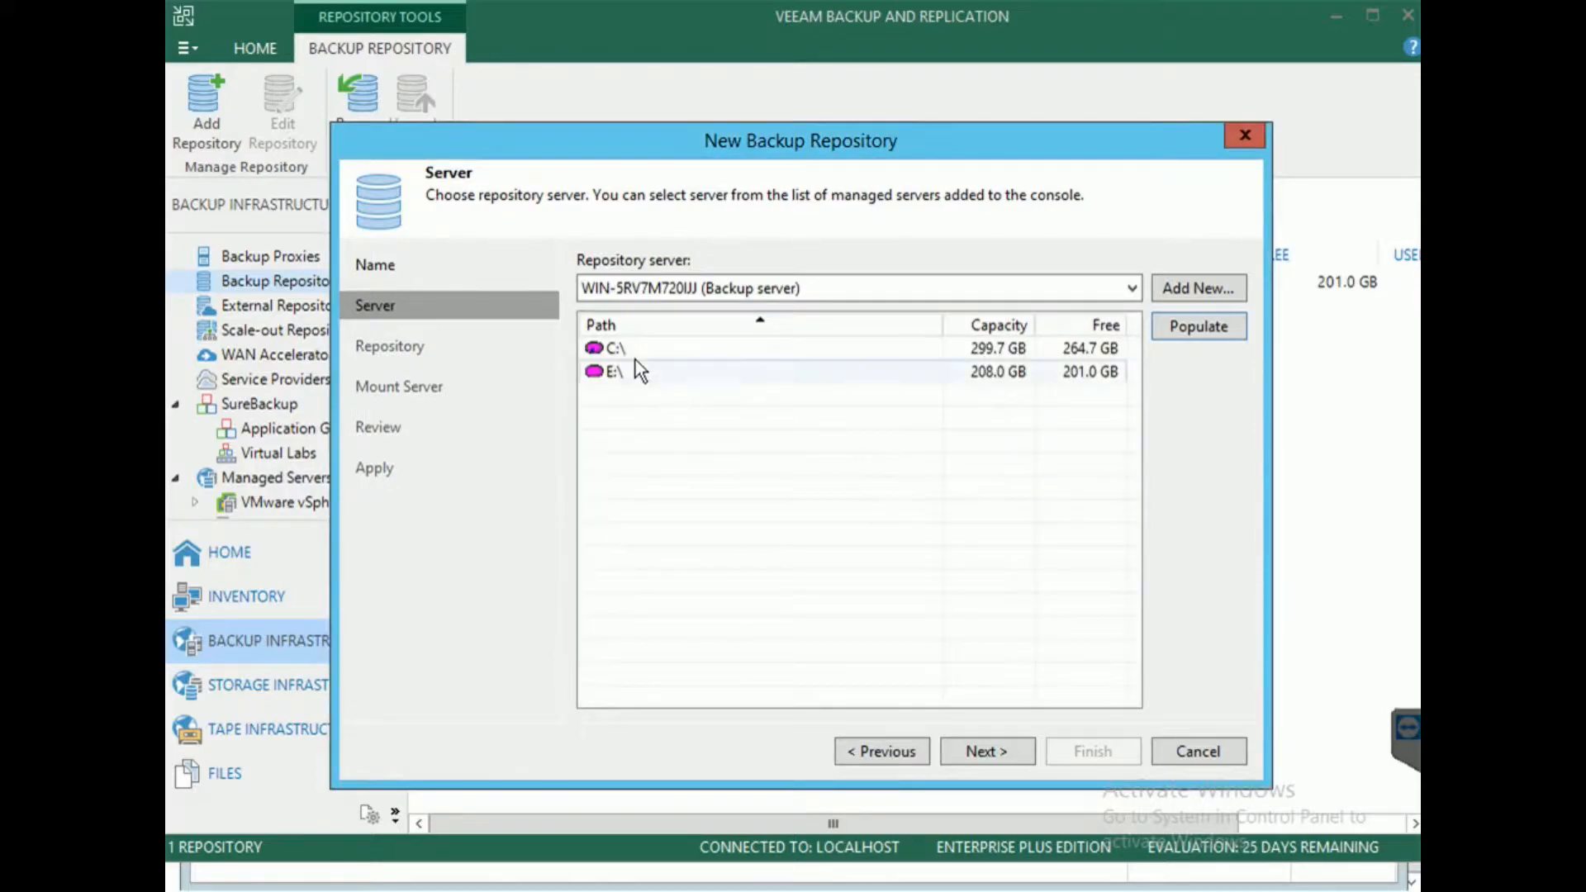
left_click(623, 373)
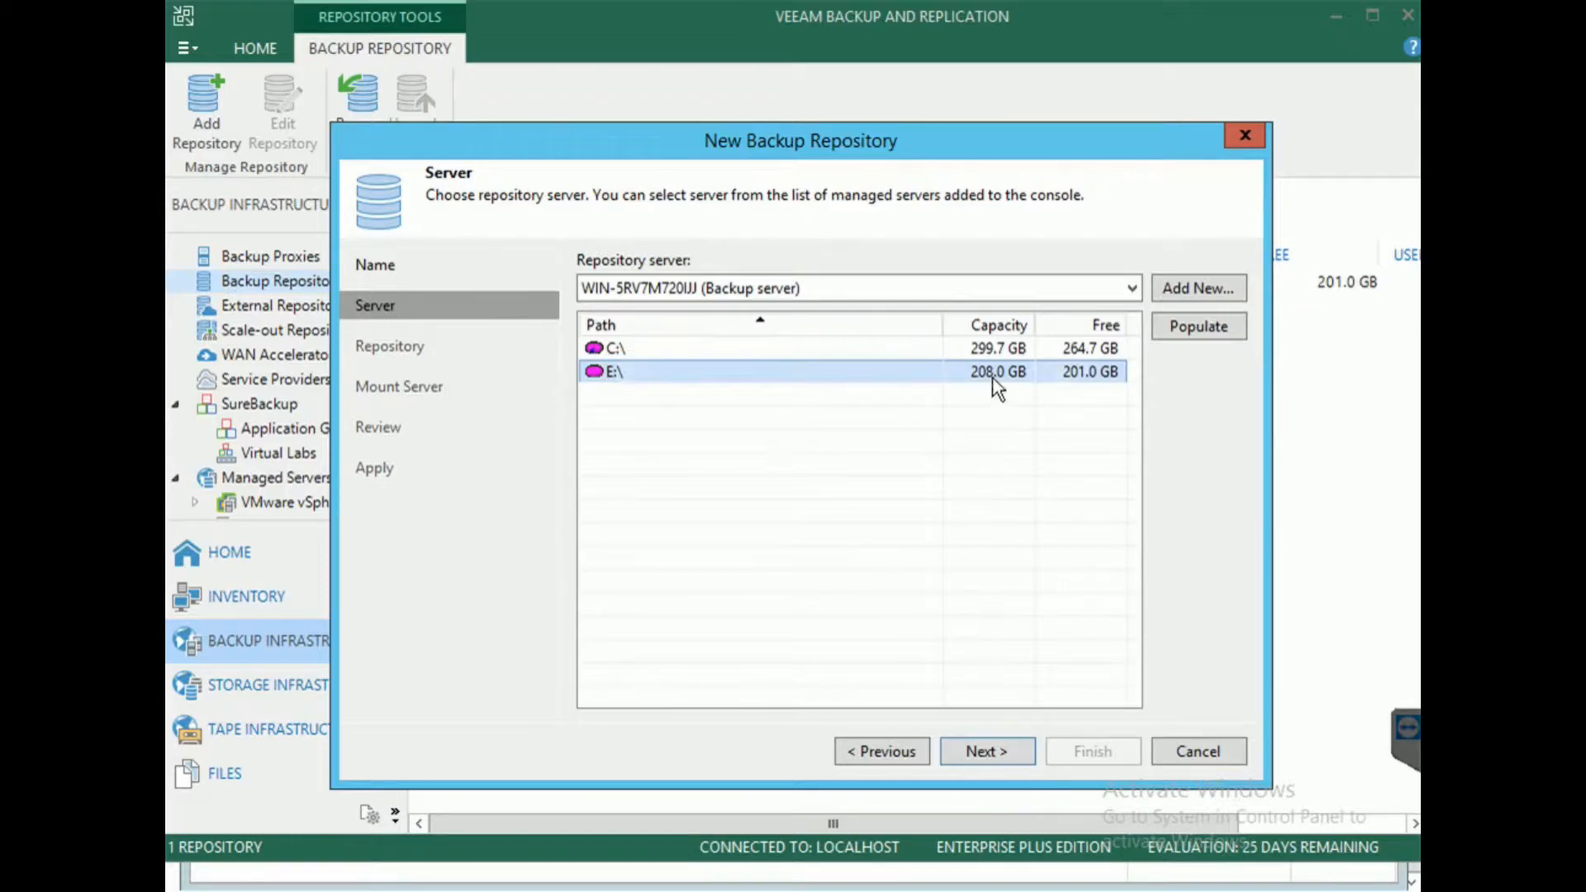
Go through the E:\Backups folder, mount server and review settings unchanged, and exit the repository wizard without applying.
left_click(994, 752)
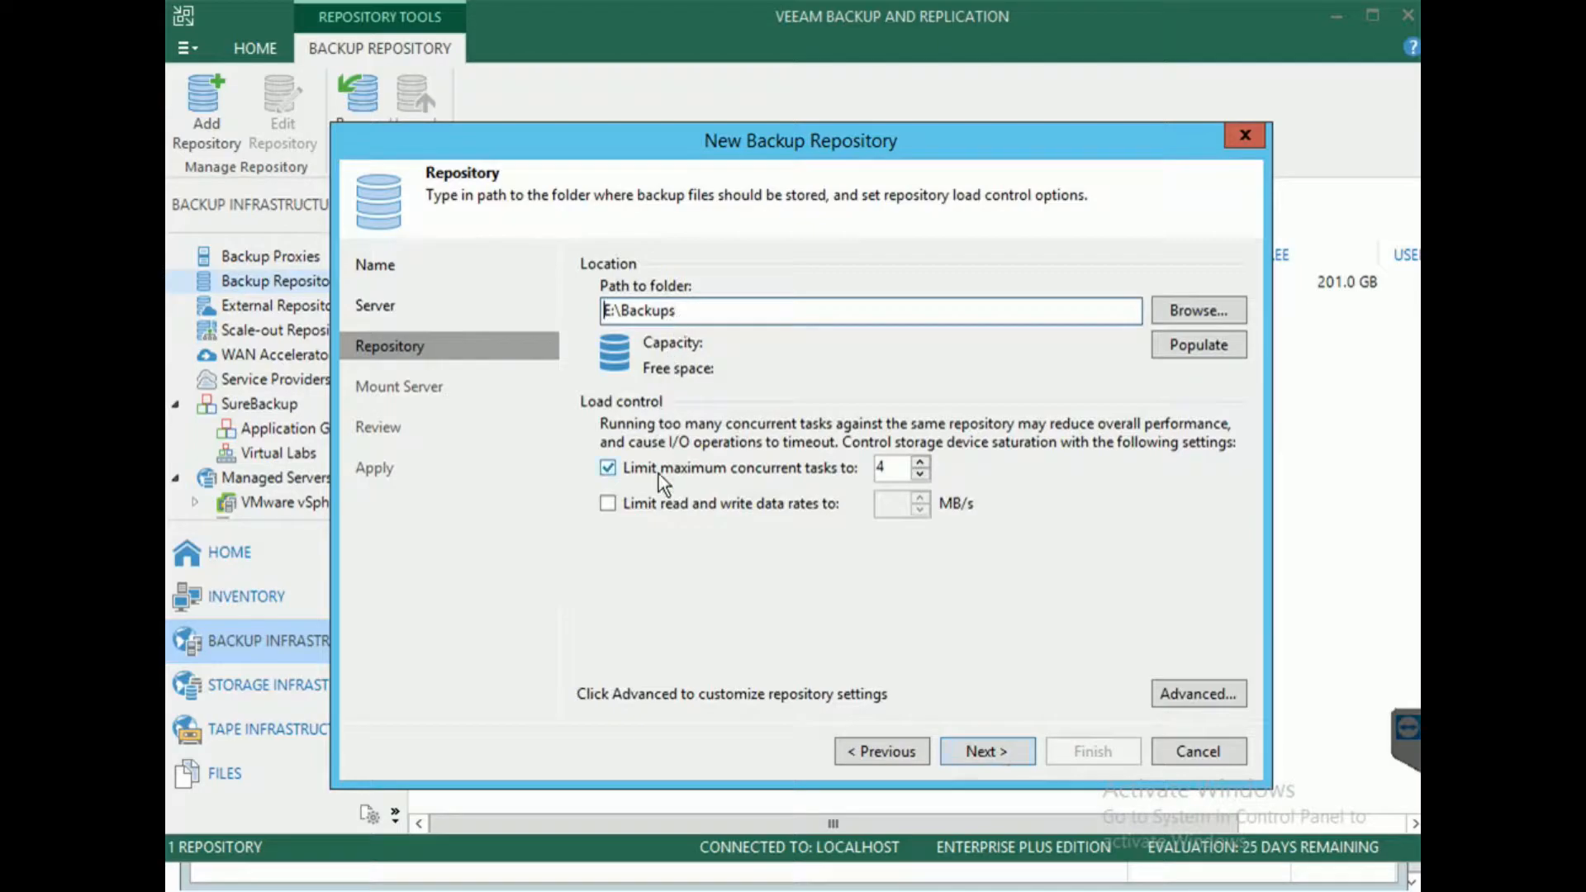
left_click(993, 748)
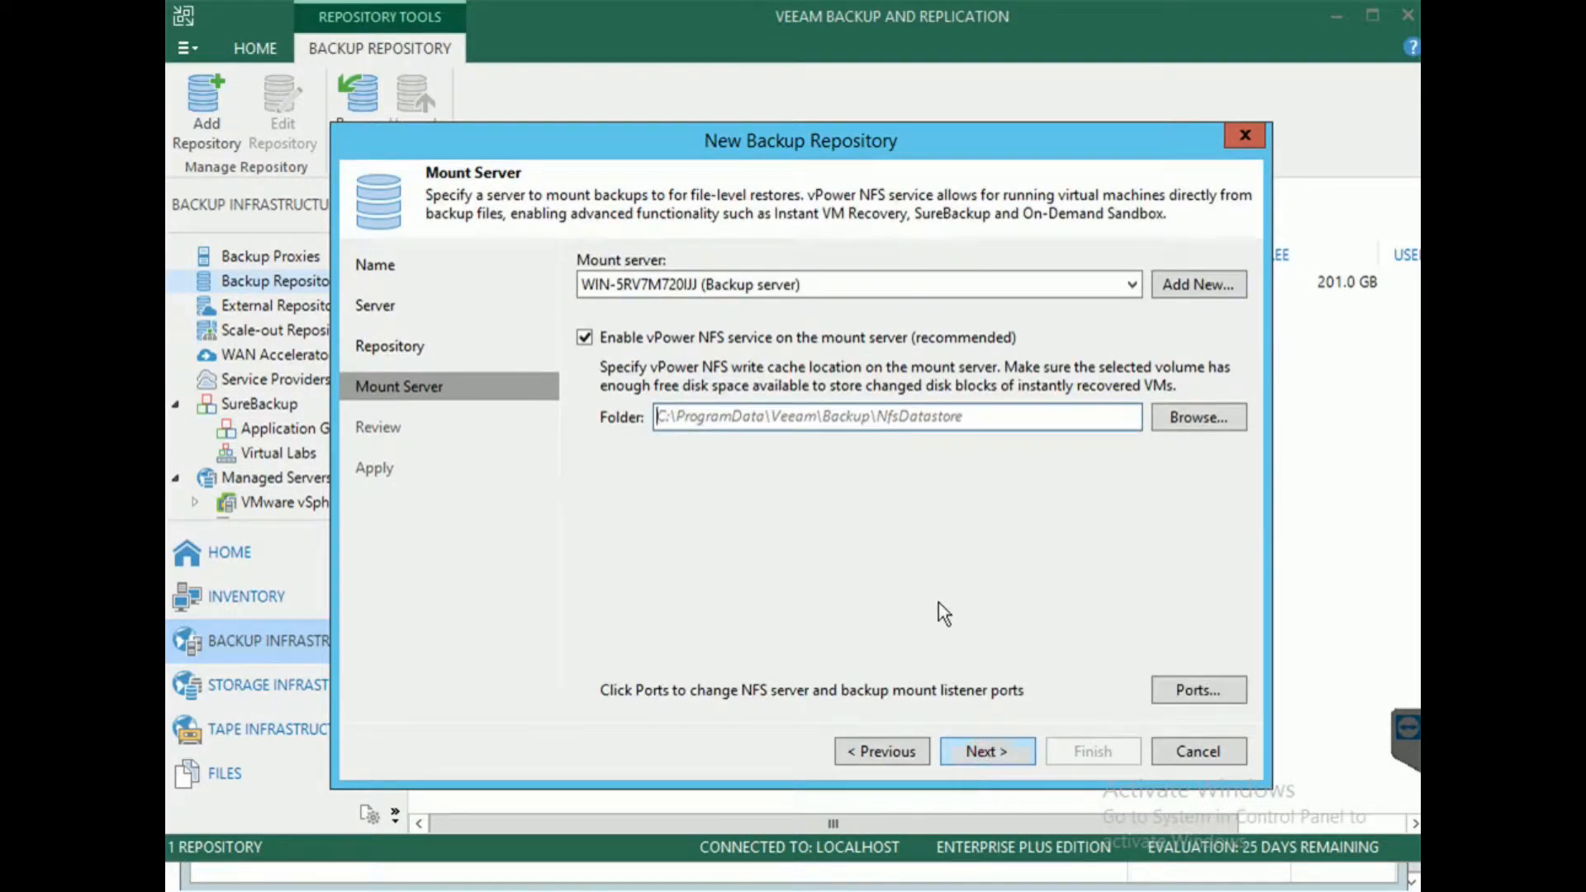
left_click(996, 750)
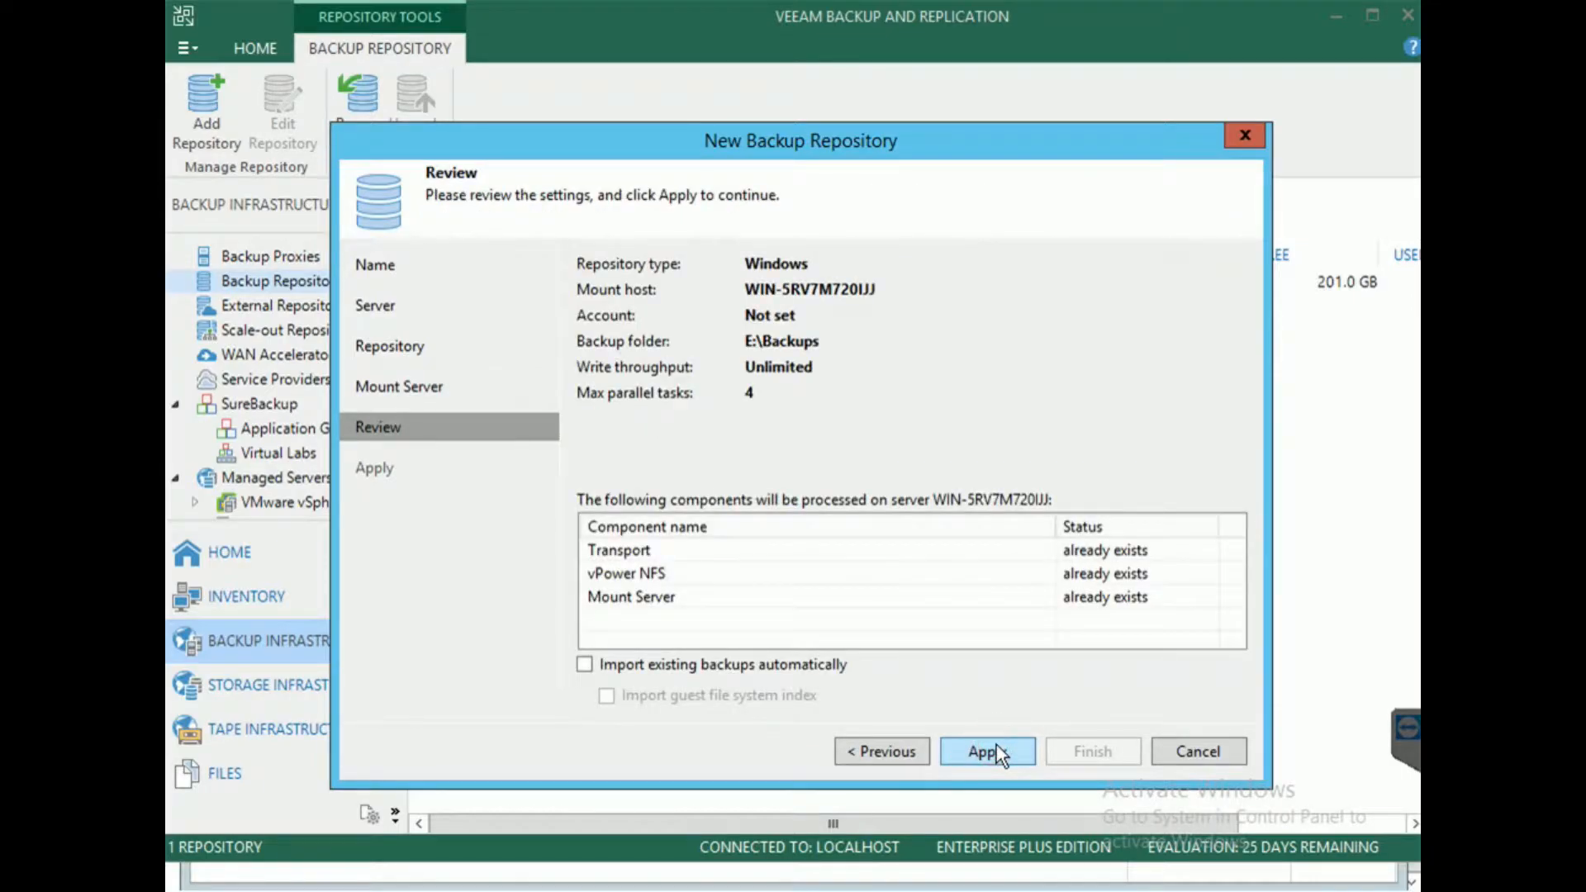
left_click(1191, 751)
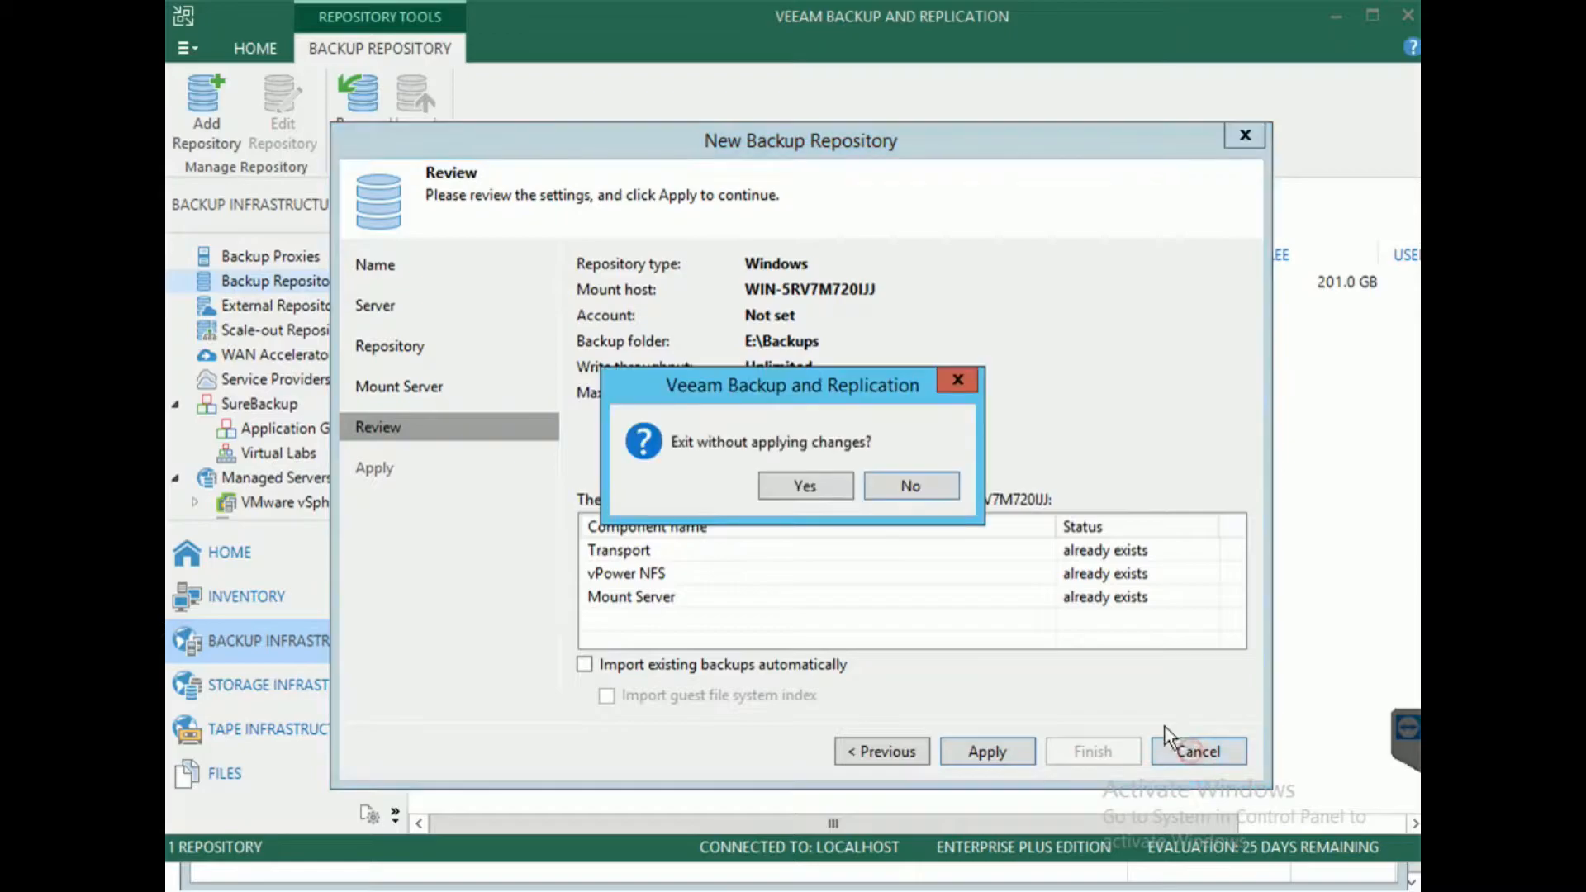
left_click(806, 487)
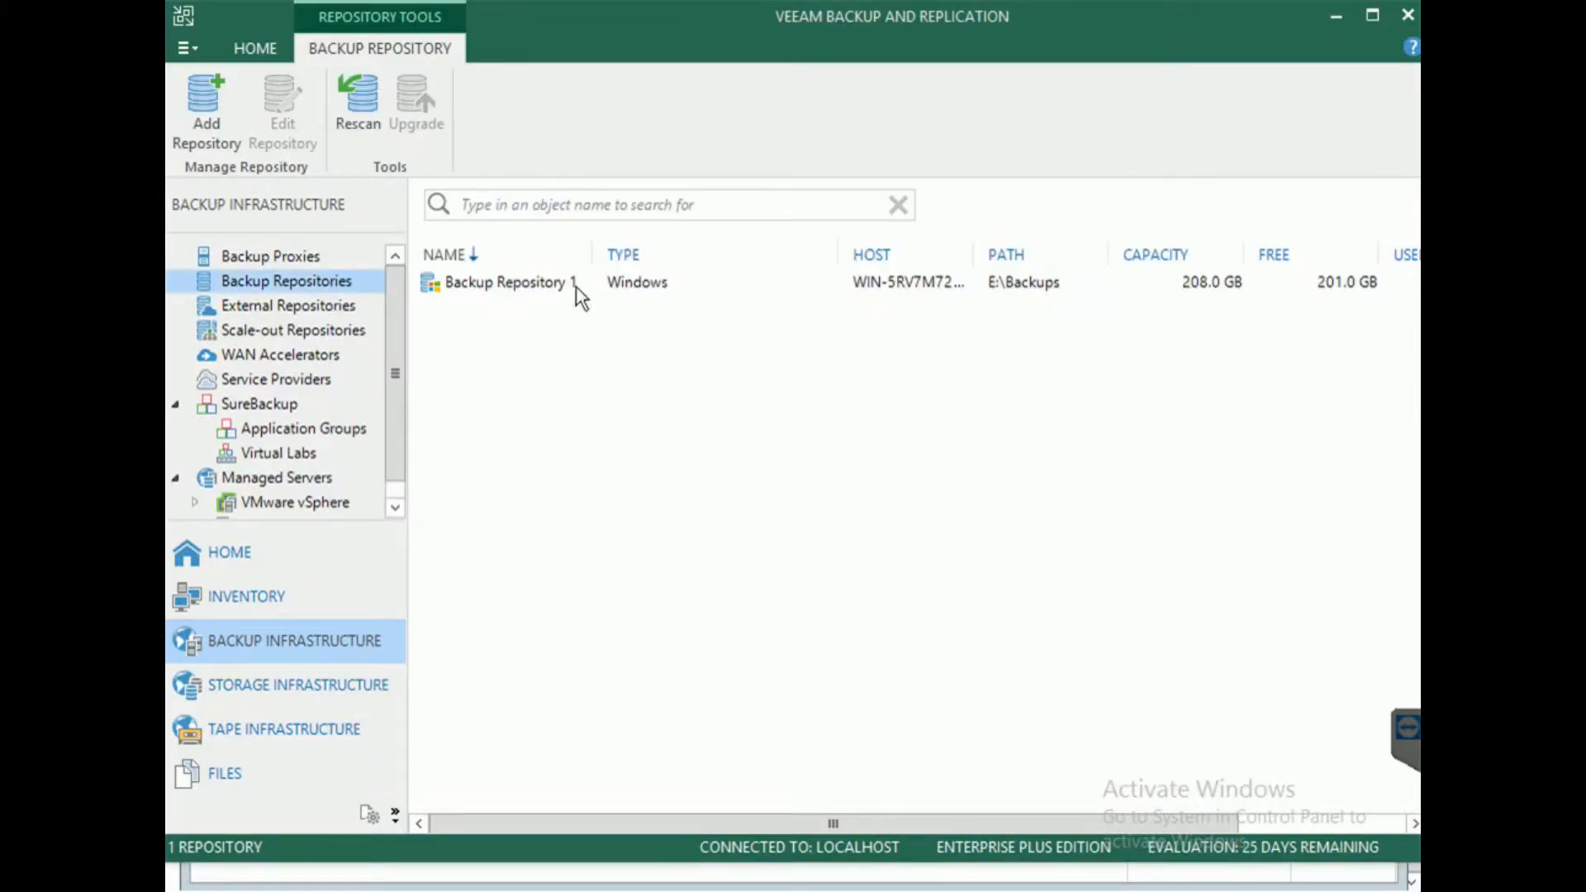
Select the existing Backup Repository 1 and go to the virtual infrastructure inventory.
left_click(669, 289)
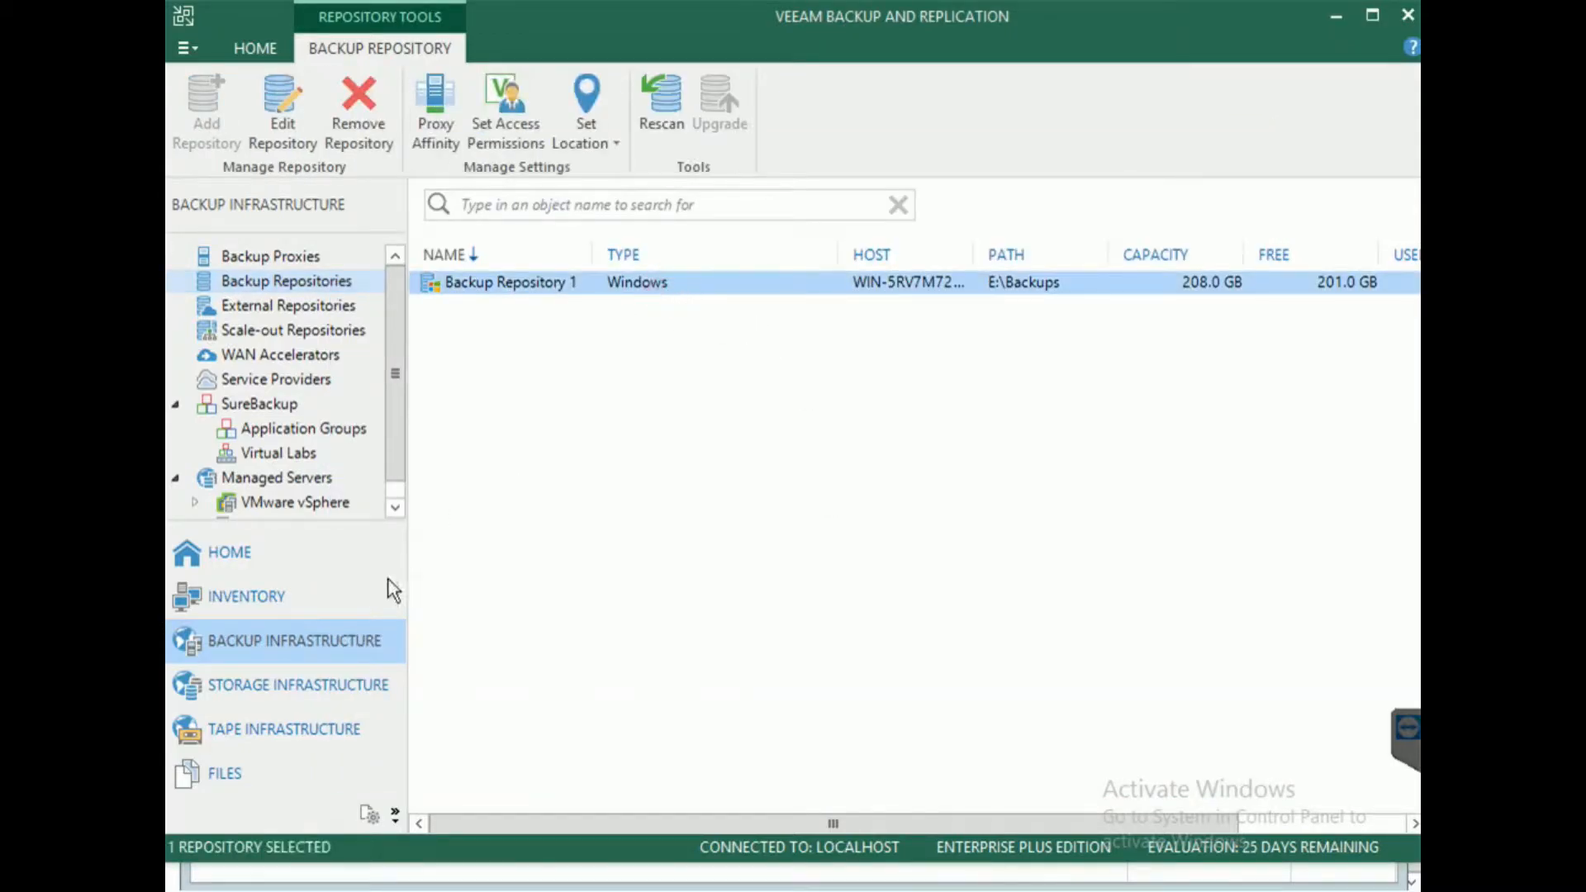
left_click(337, 612)
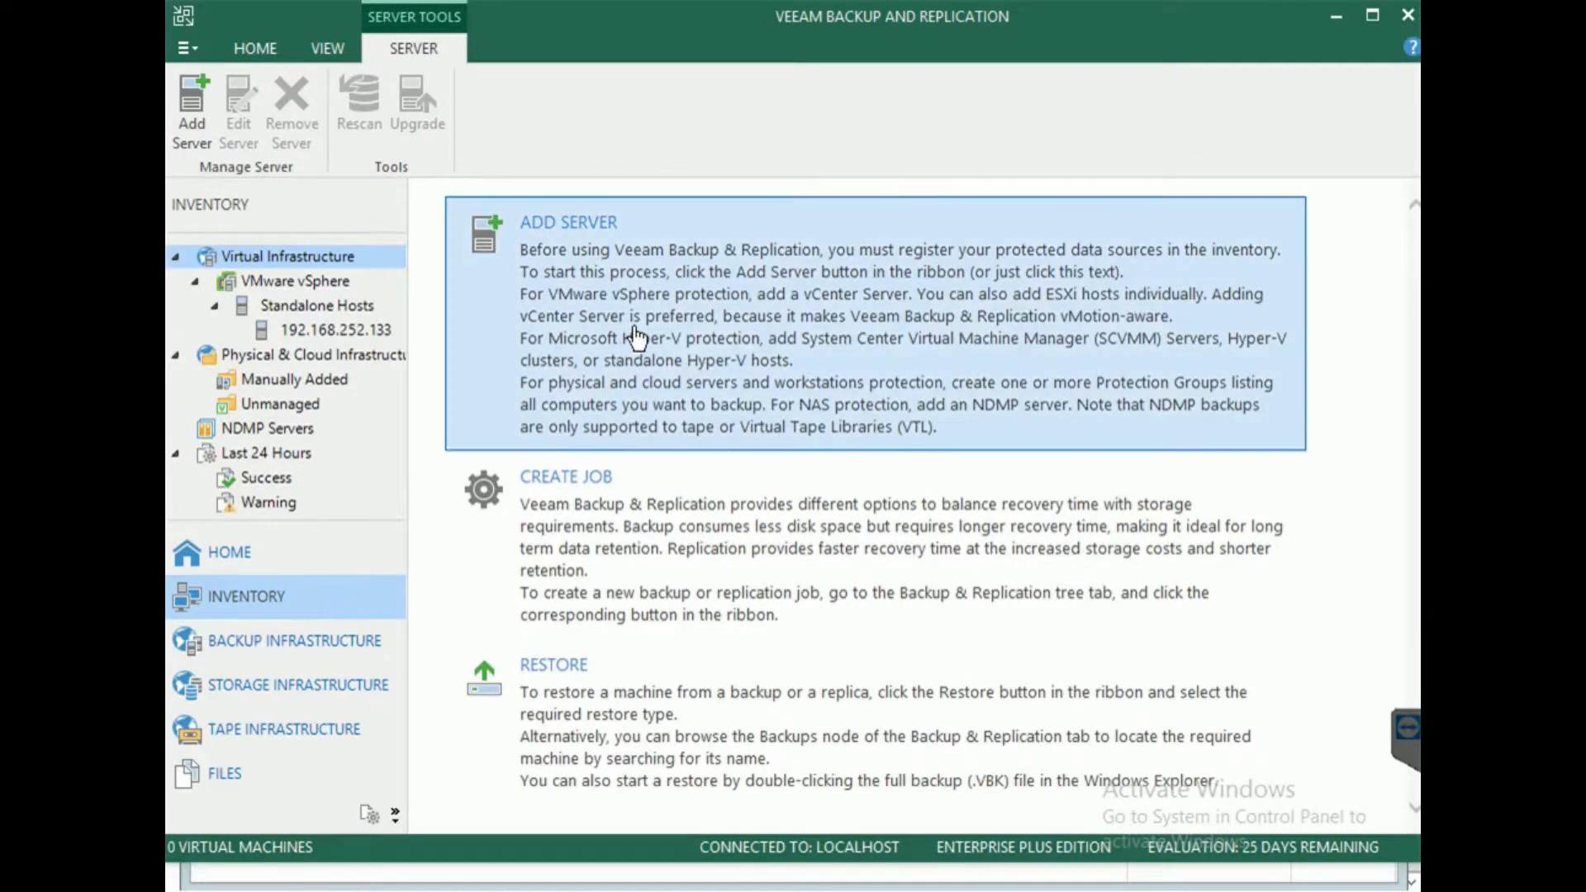
Start adding a VMware vSphere server with the IP address 192.168.252.133.
left_click(521, 278)
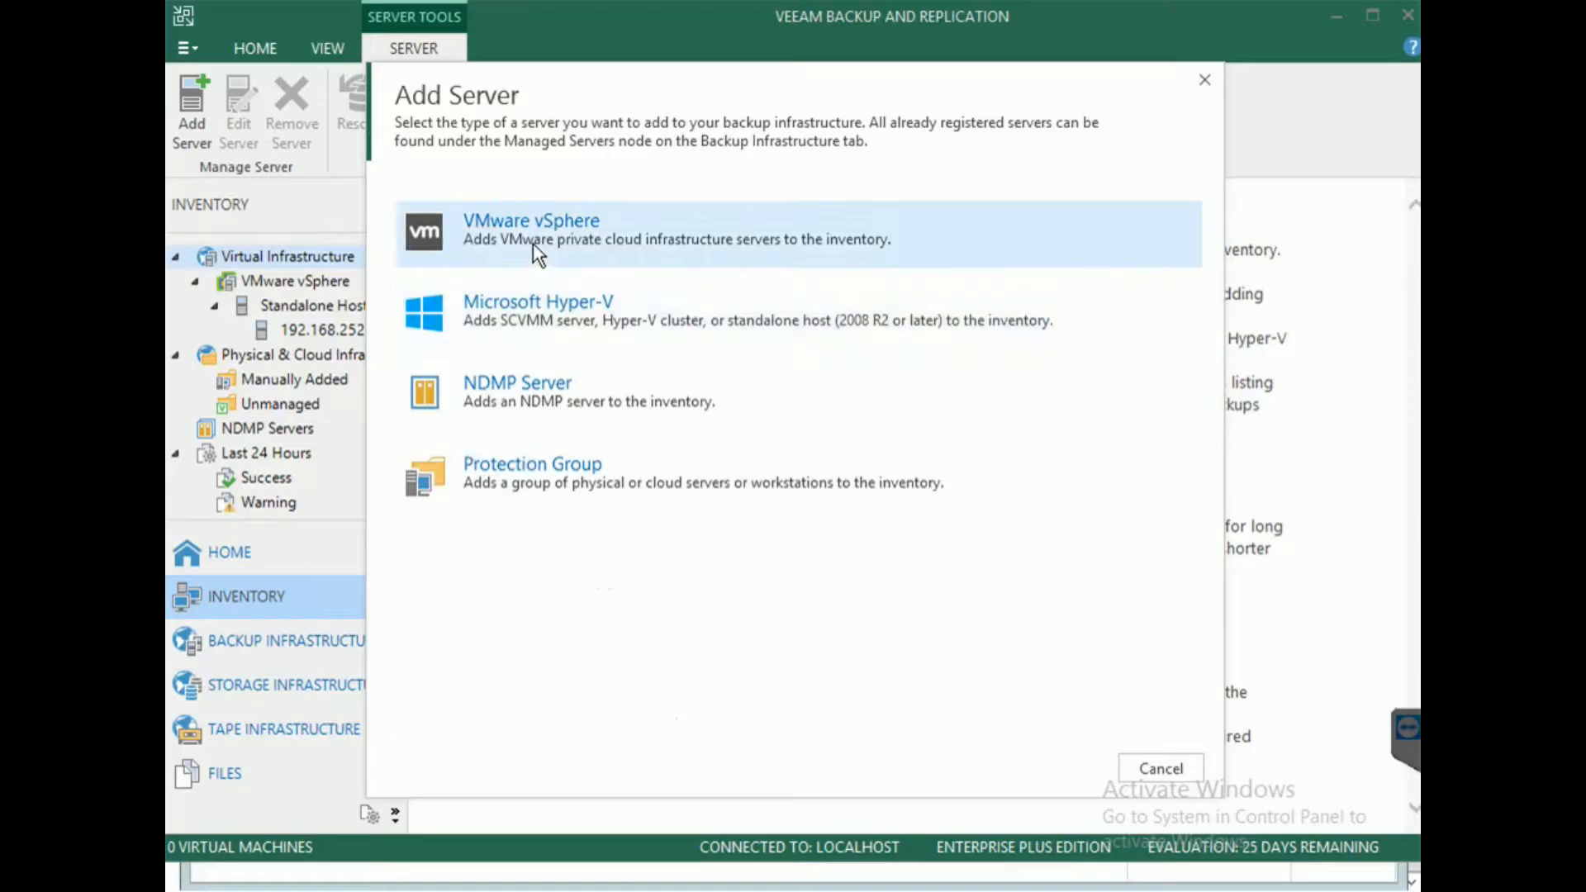
left_click(532, 244)
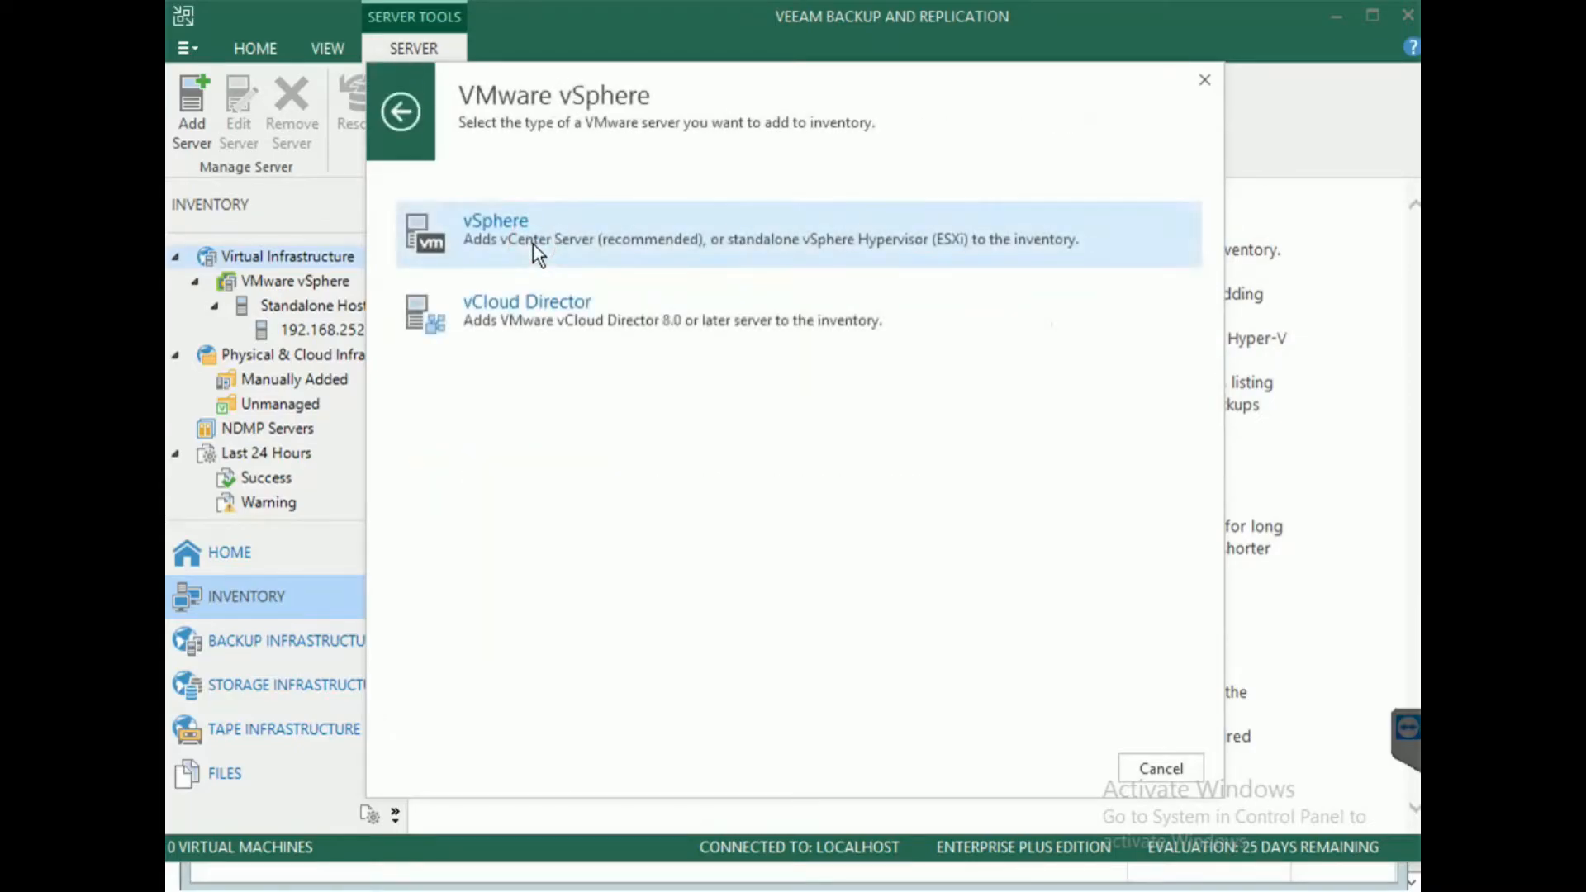
left_click(533, 243)
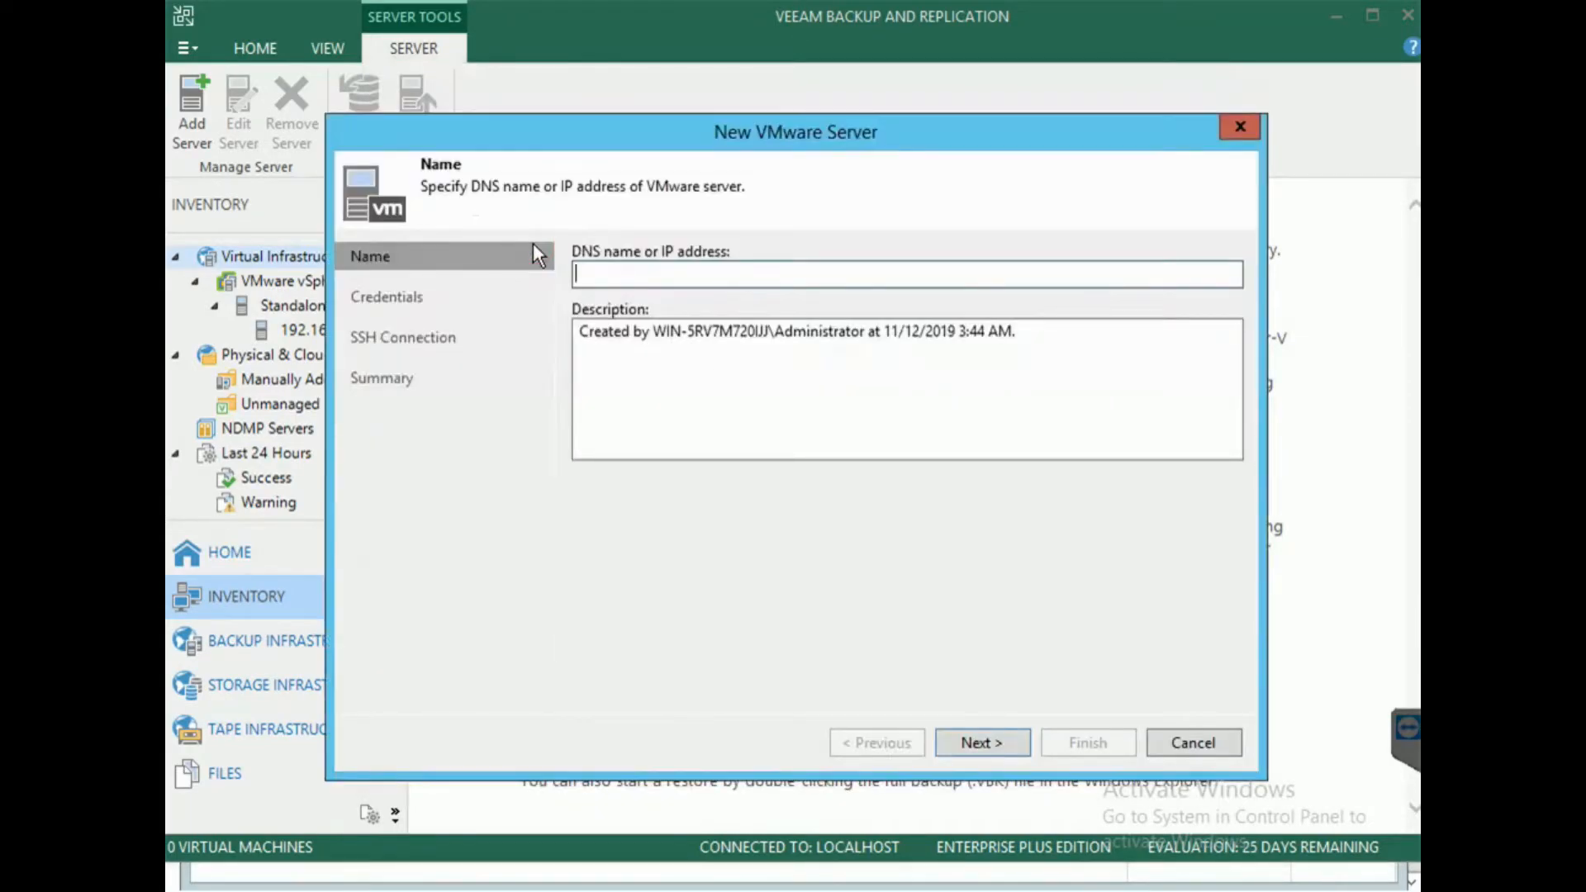
left_click_drag(583, 129, 693, 129)
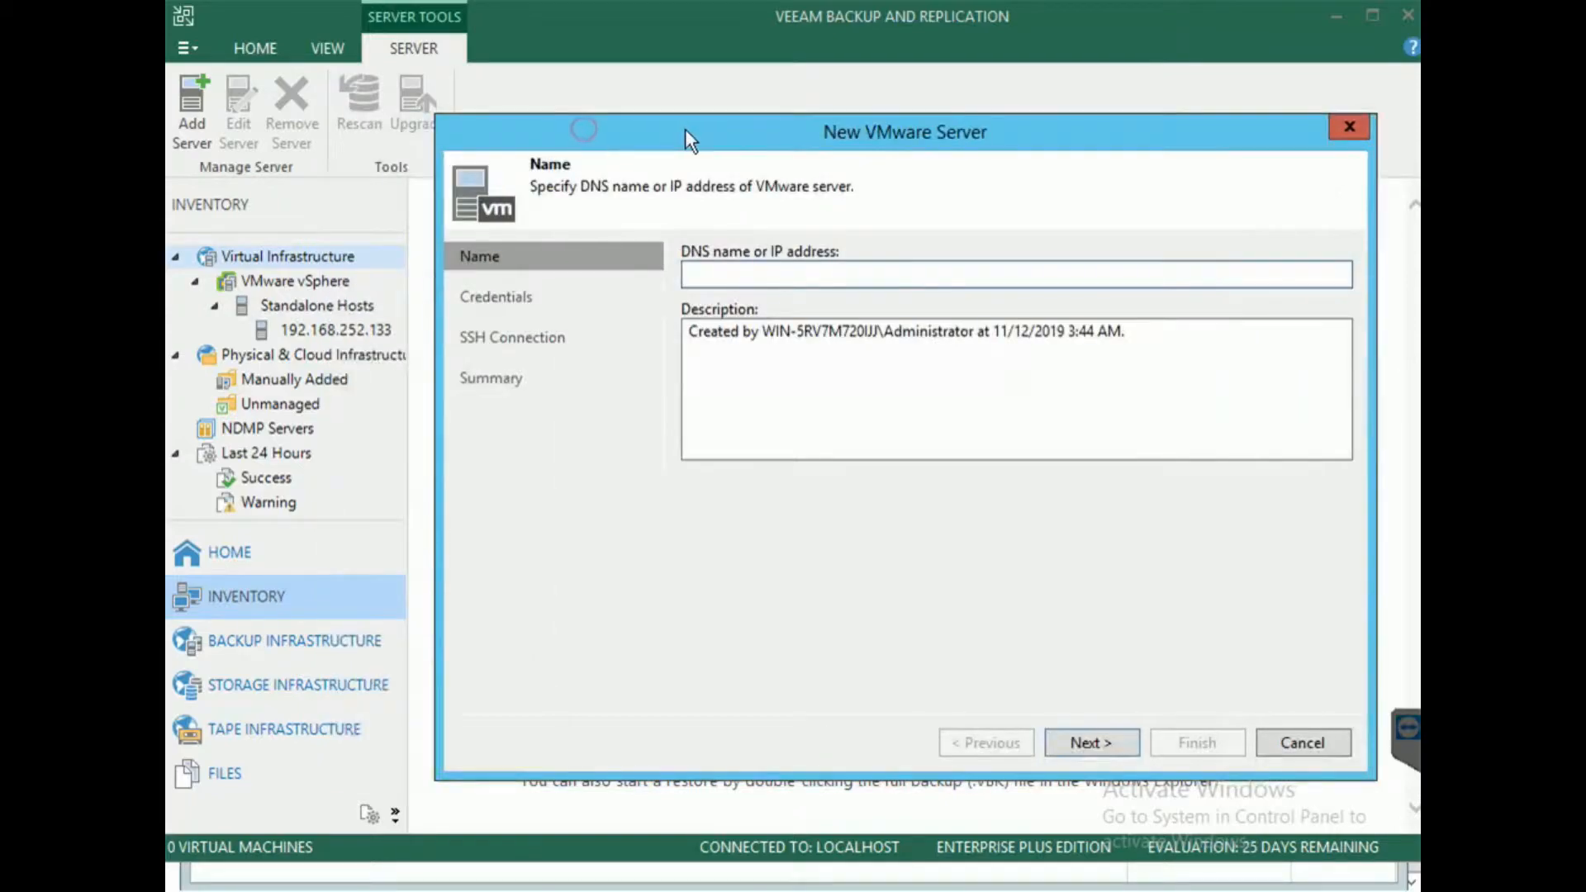
left_click(762, 275)
type("192.168.252.1")
type("33")
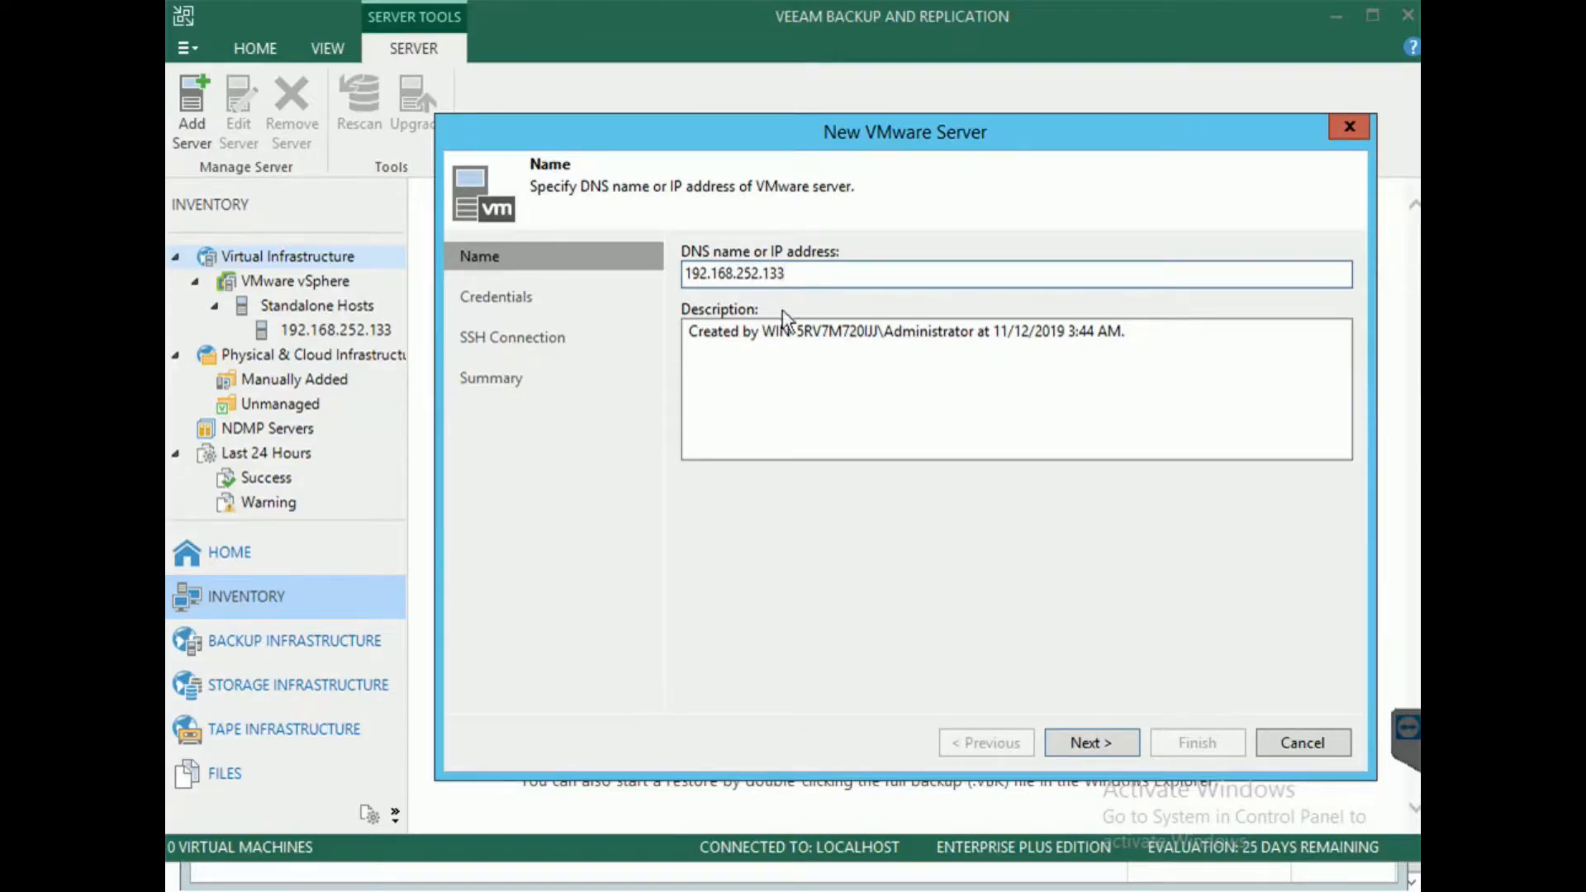
left_click(1113, 740)
Look at the form for adding new credentials, close it and choose the saved root account for the server.
left_click(888, 315)
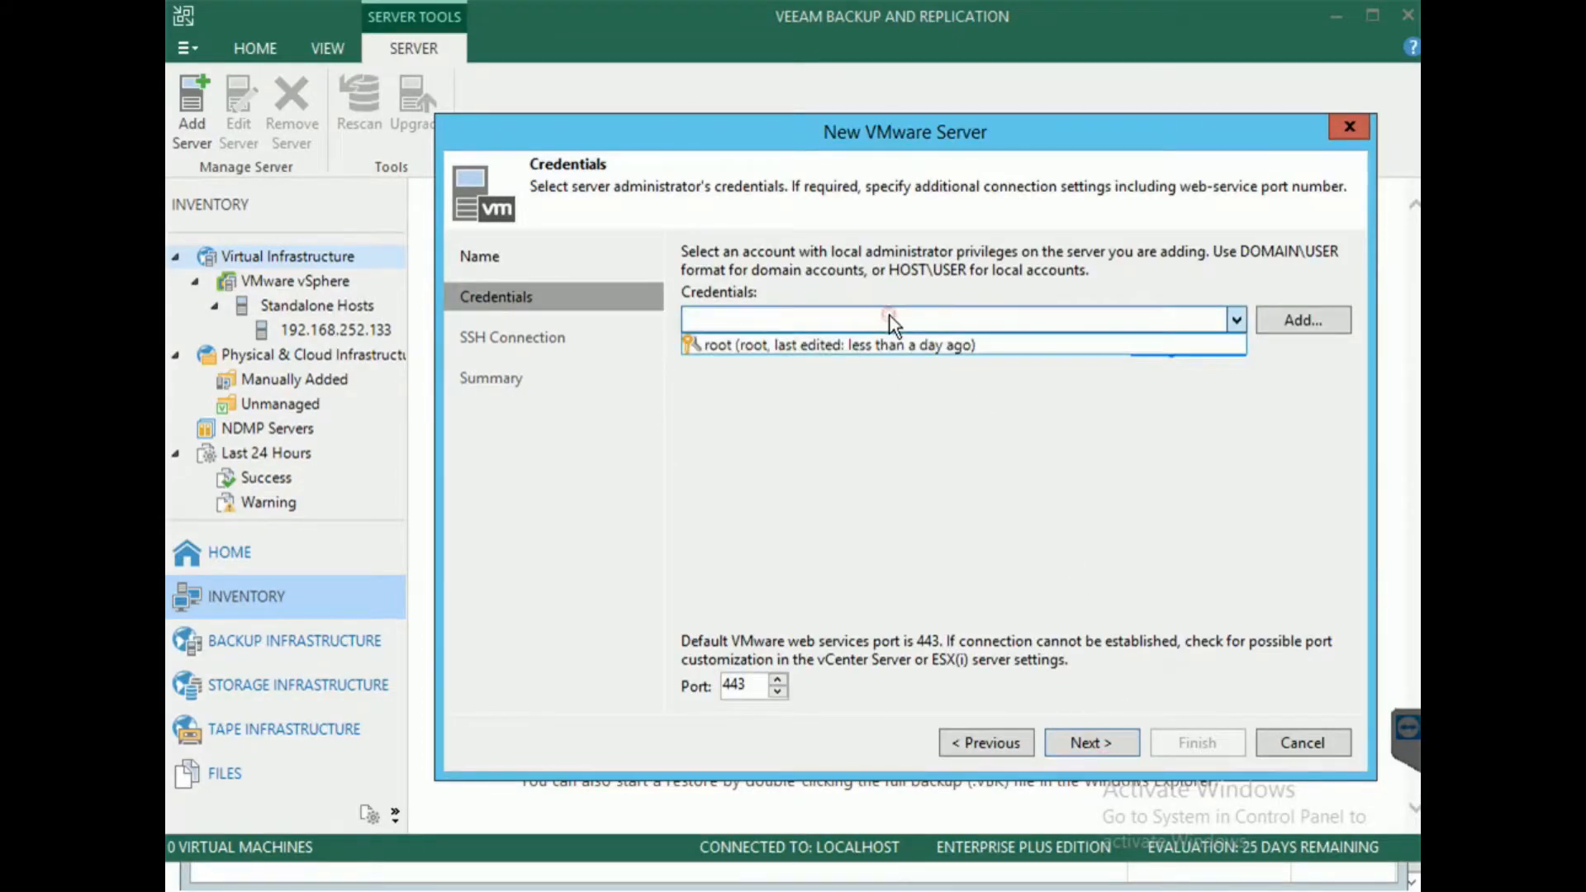
left_click(1282, 322)
left_click(1281, 322)
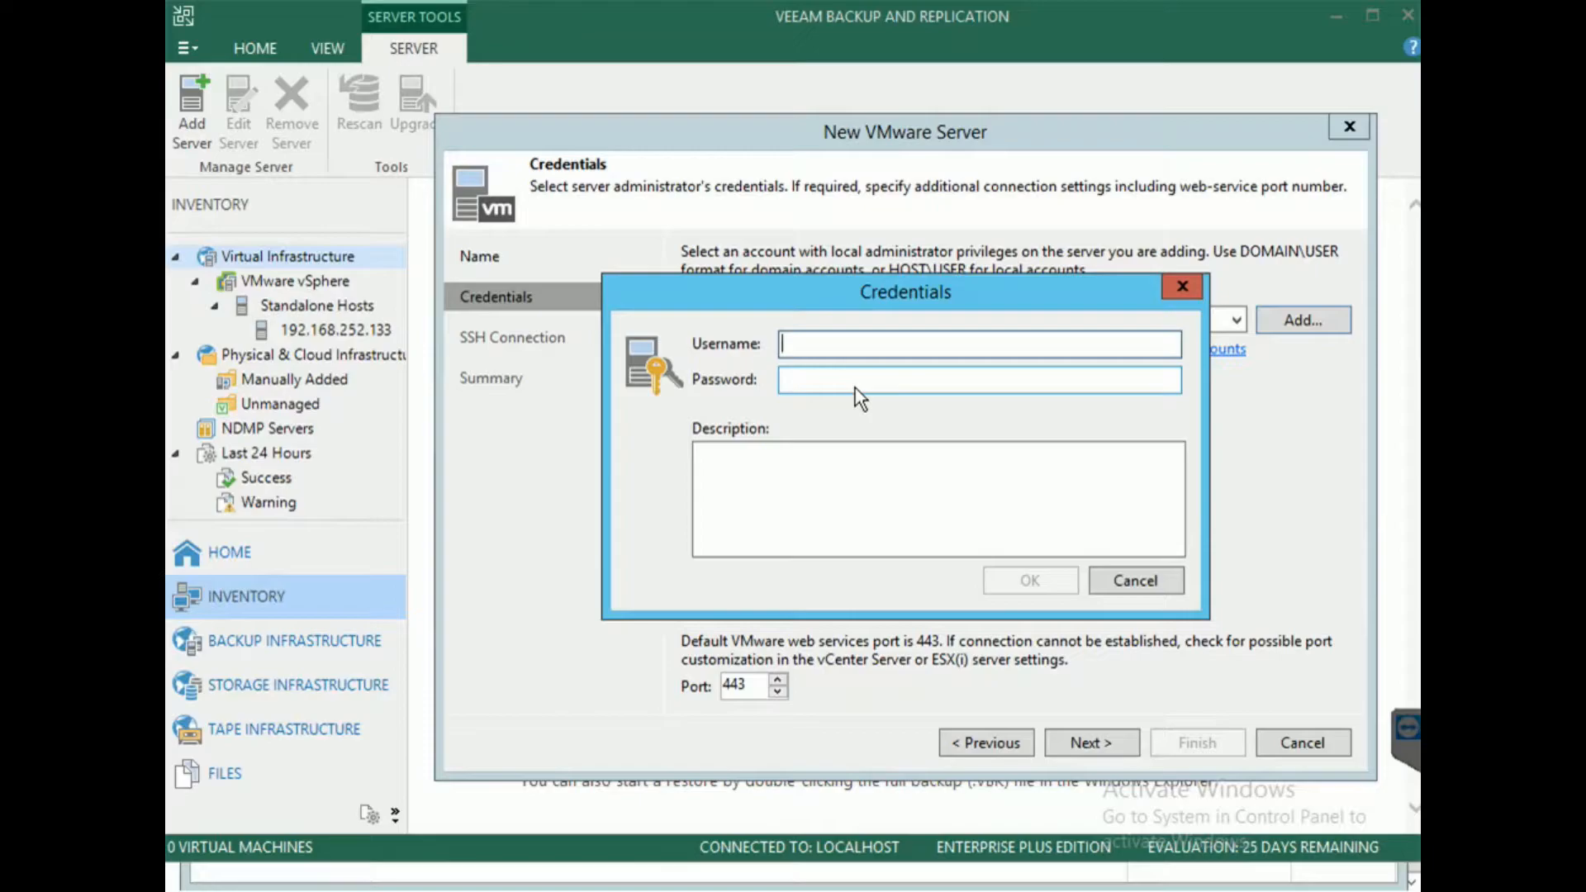
left_click(1182, 286)
left_click(1234, 319)
left_click(1171, 347)
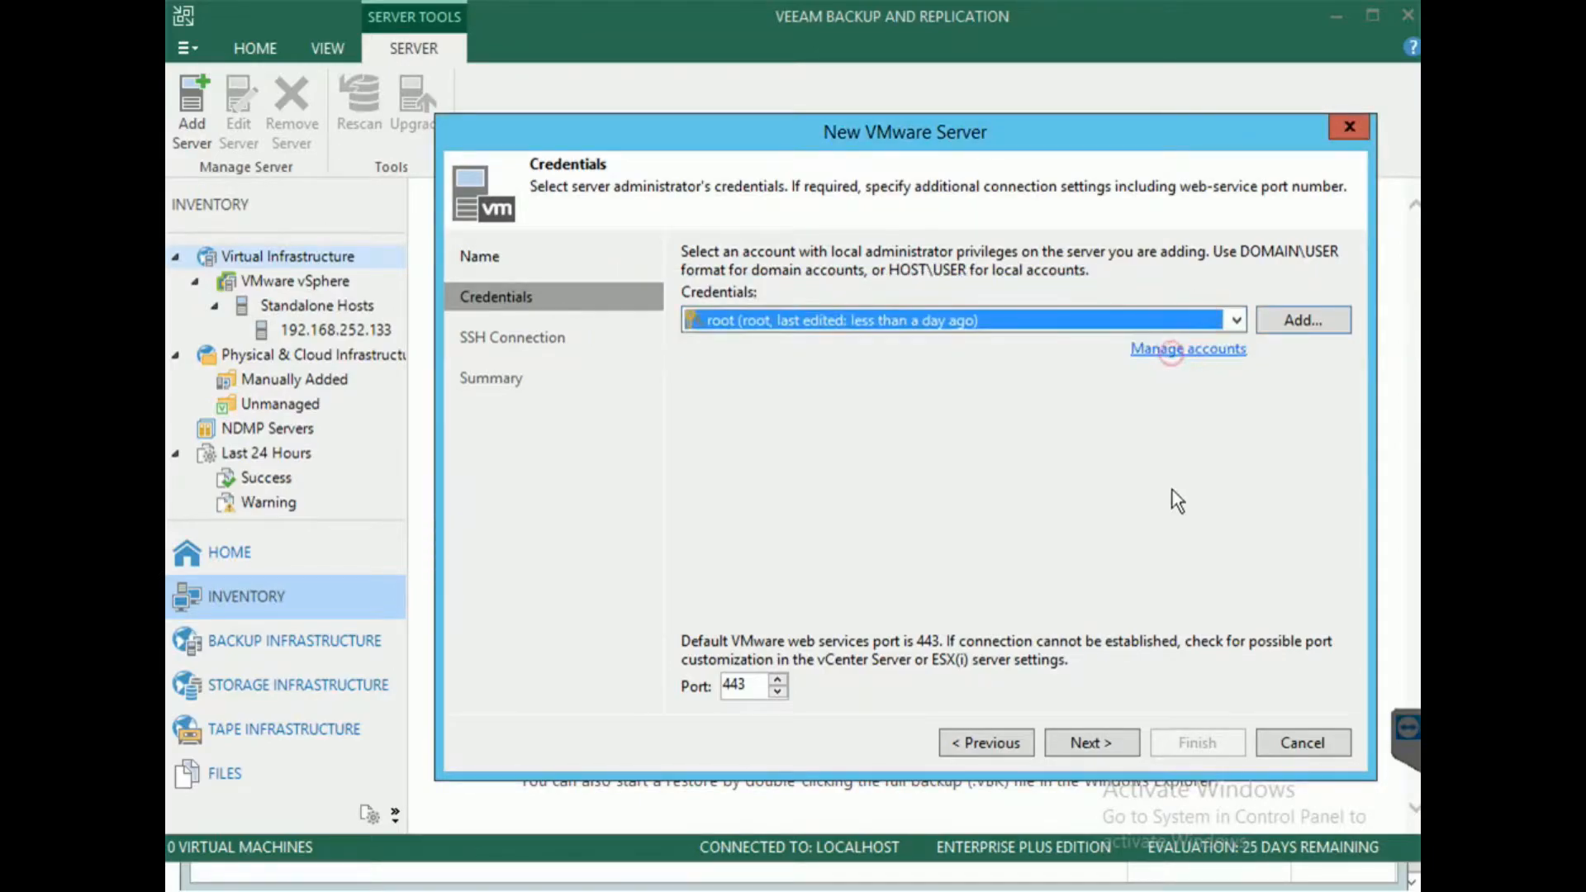
Try to connect to the server despite its untrusted certificate, and cancel the new VMware server wizard.
left_click(1107, 750)
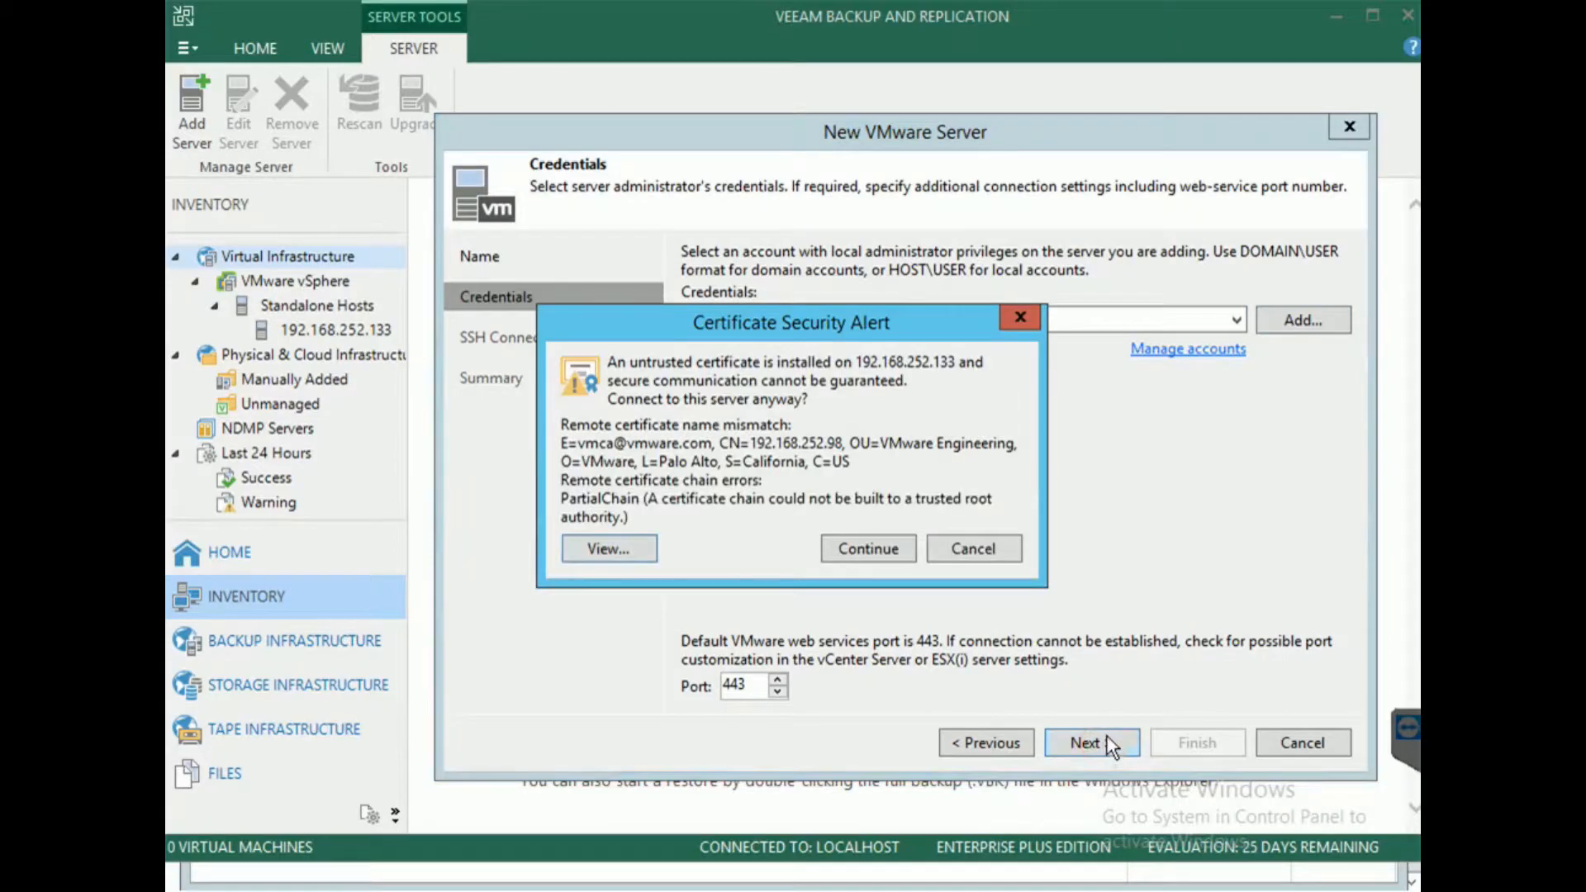
left_click(885, 547)
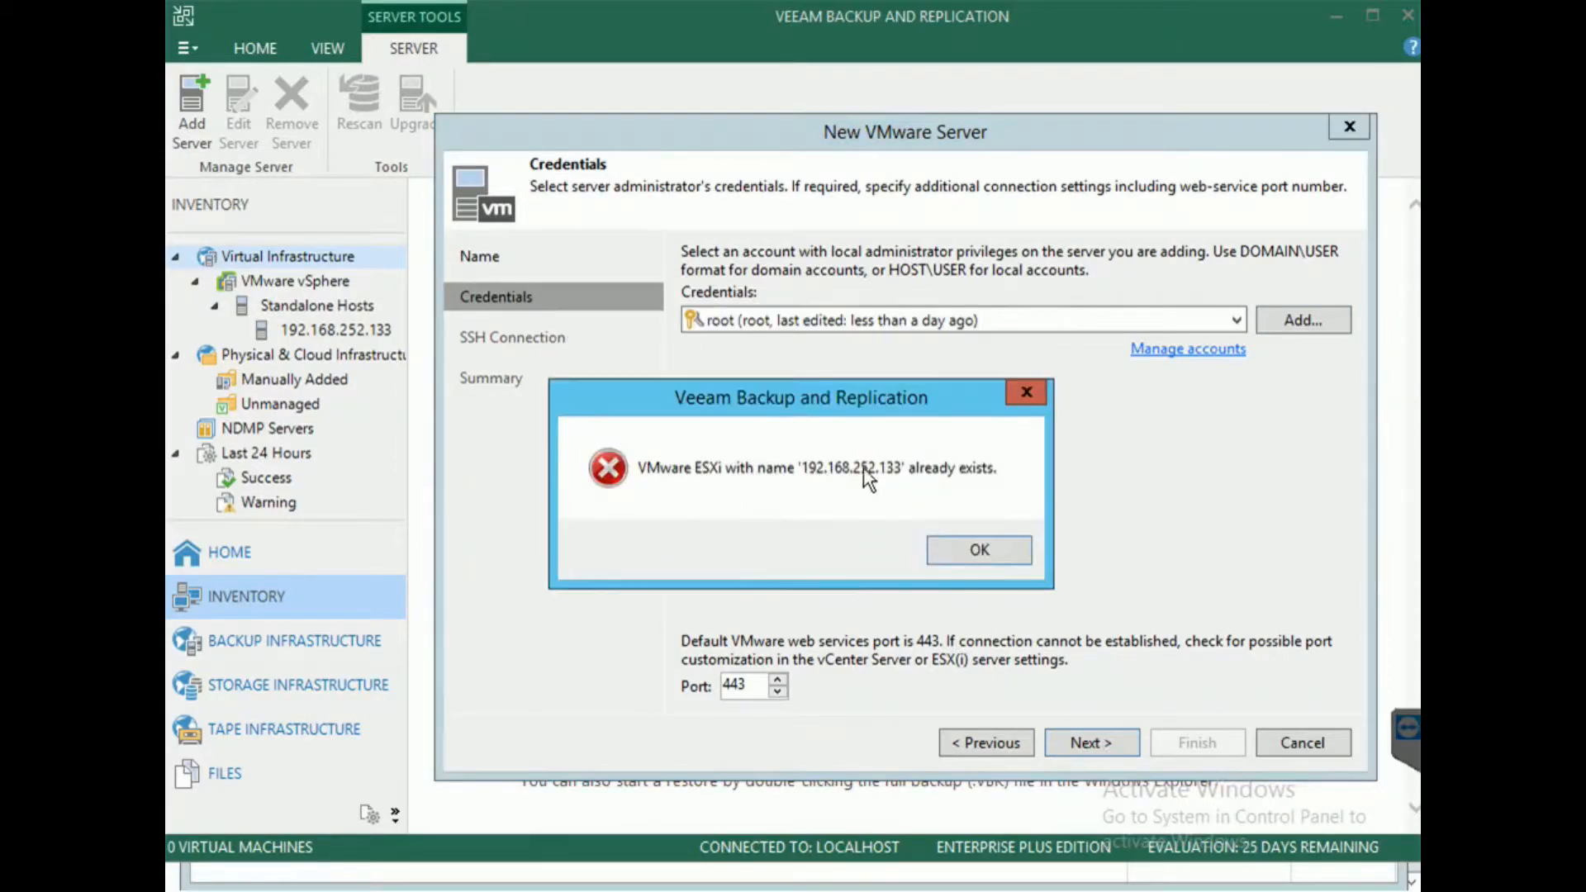
left_click(972, 558)
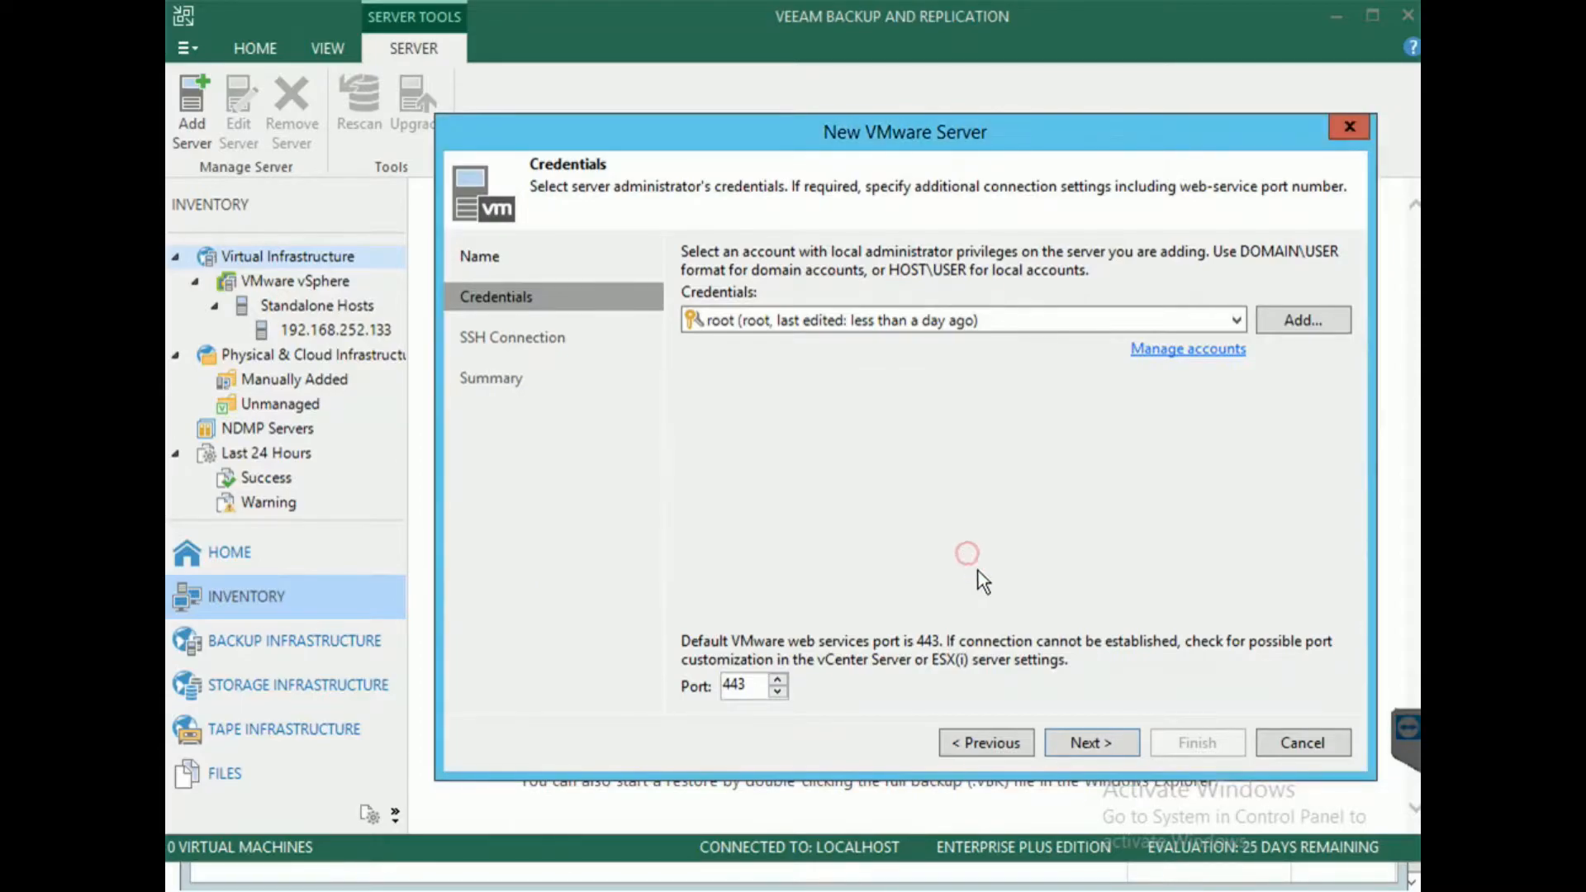
left_click(1298, 743)
left_click(845, 482)
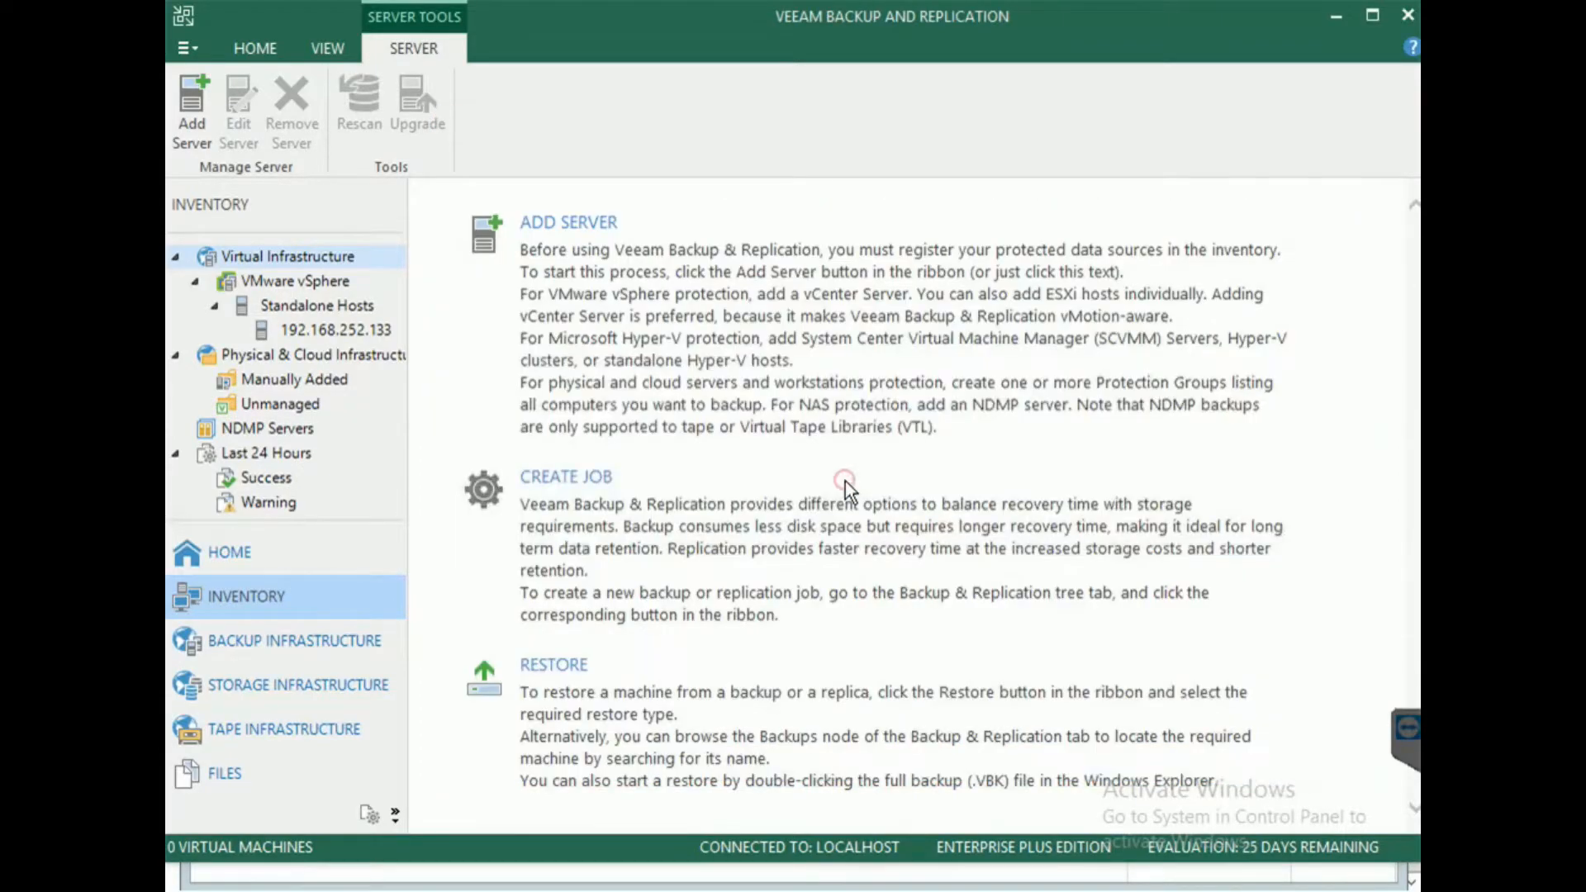
View the virtual machines on the standalone host 192.168.252.133.
left_click(327, 334)
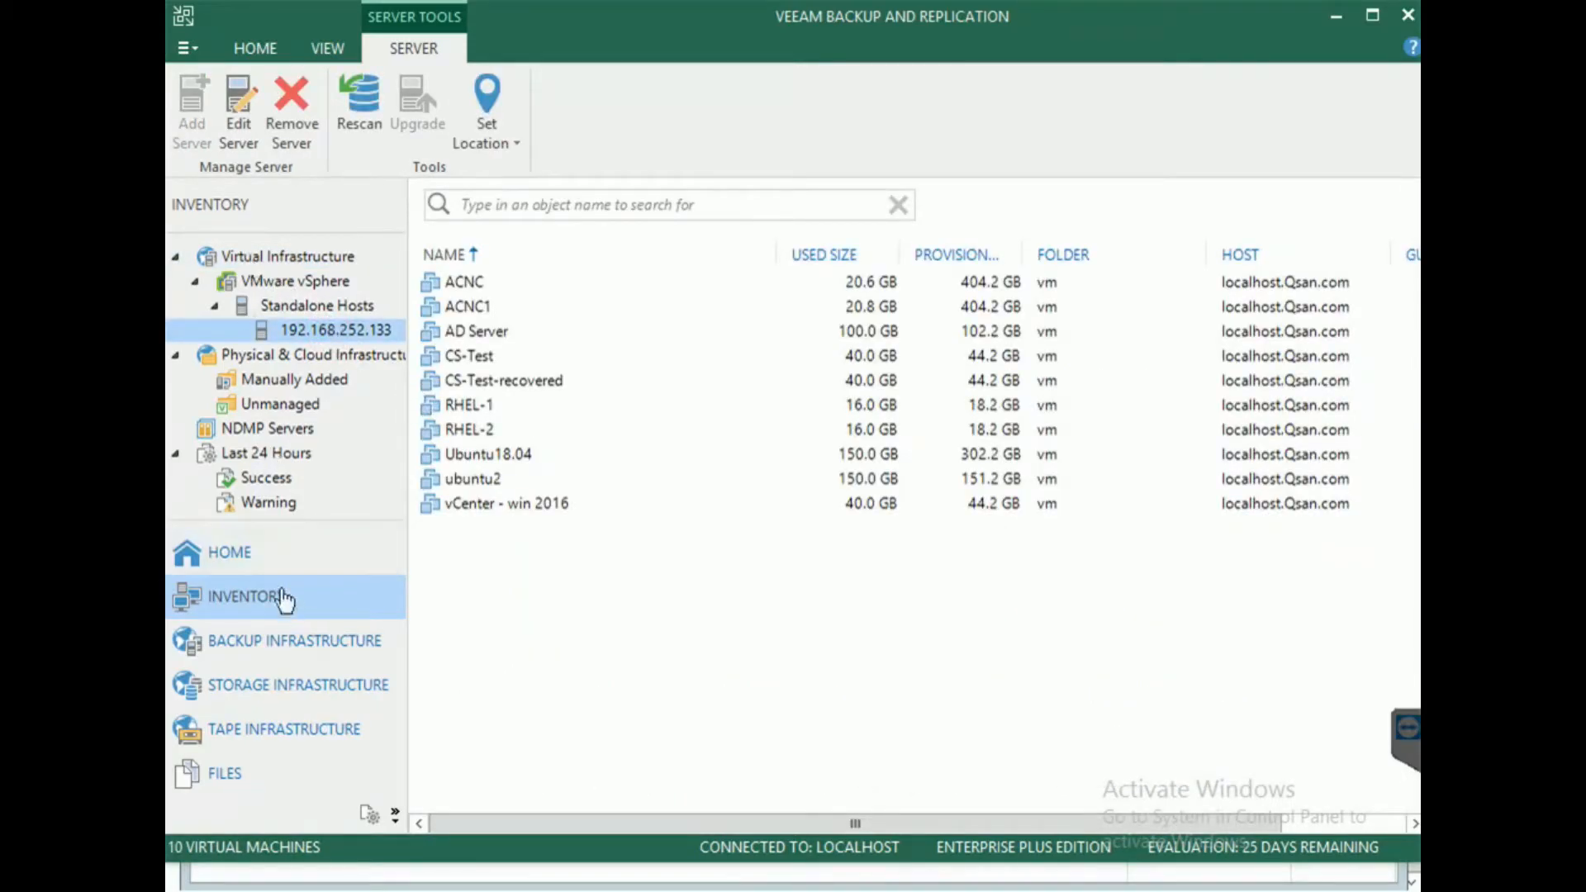
Start a new virtual machine backup job and keep the name Backup Job 1.
left_click(261, 570)
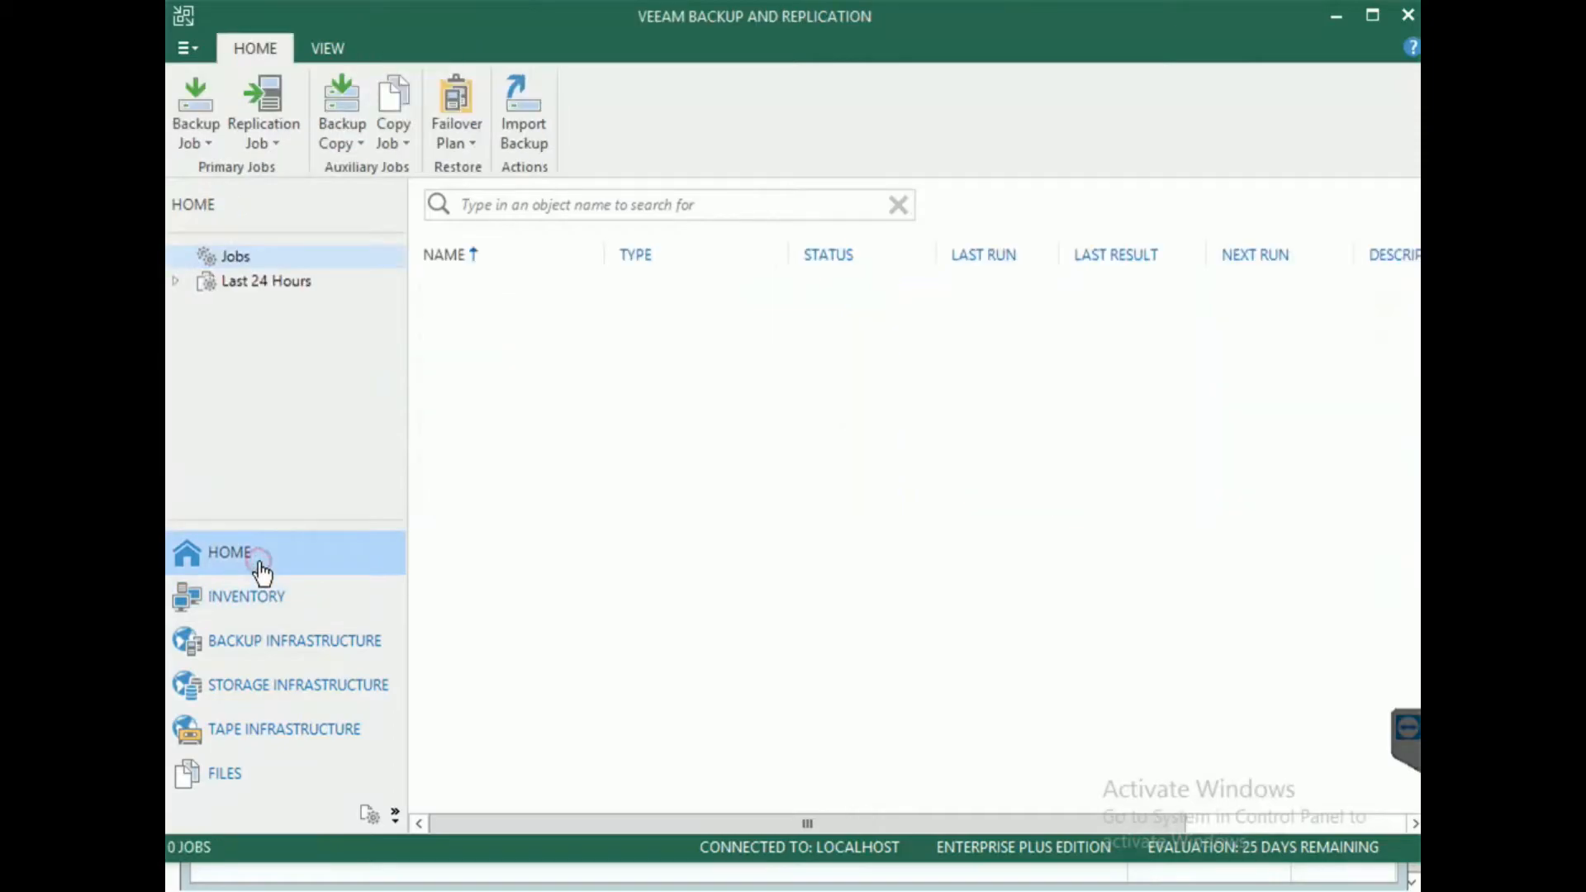
left_click(237, 254)
left_click(200, 116)
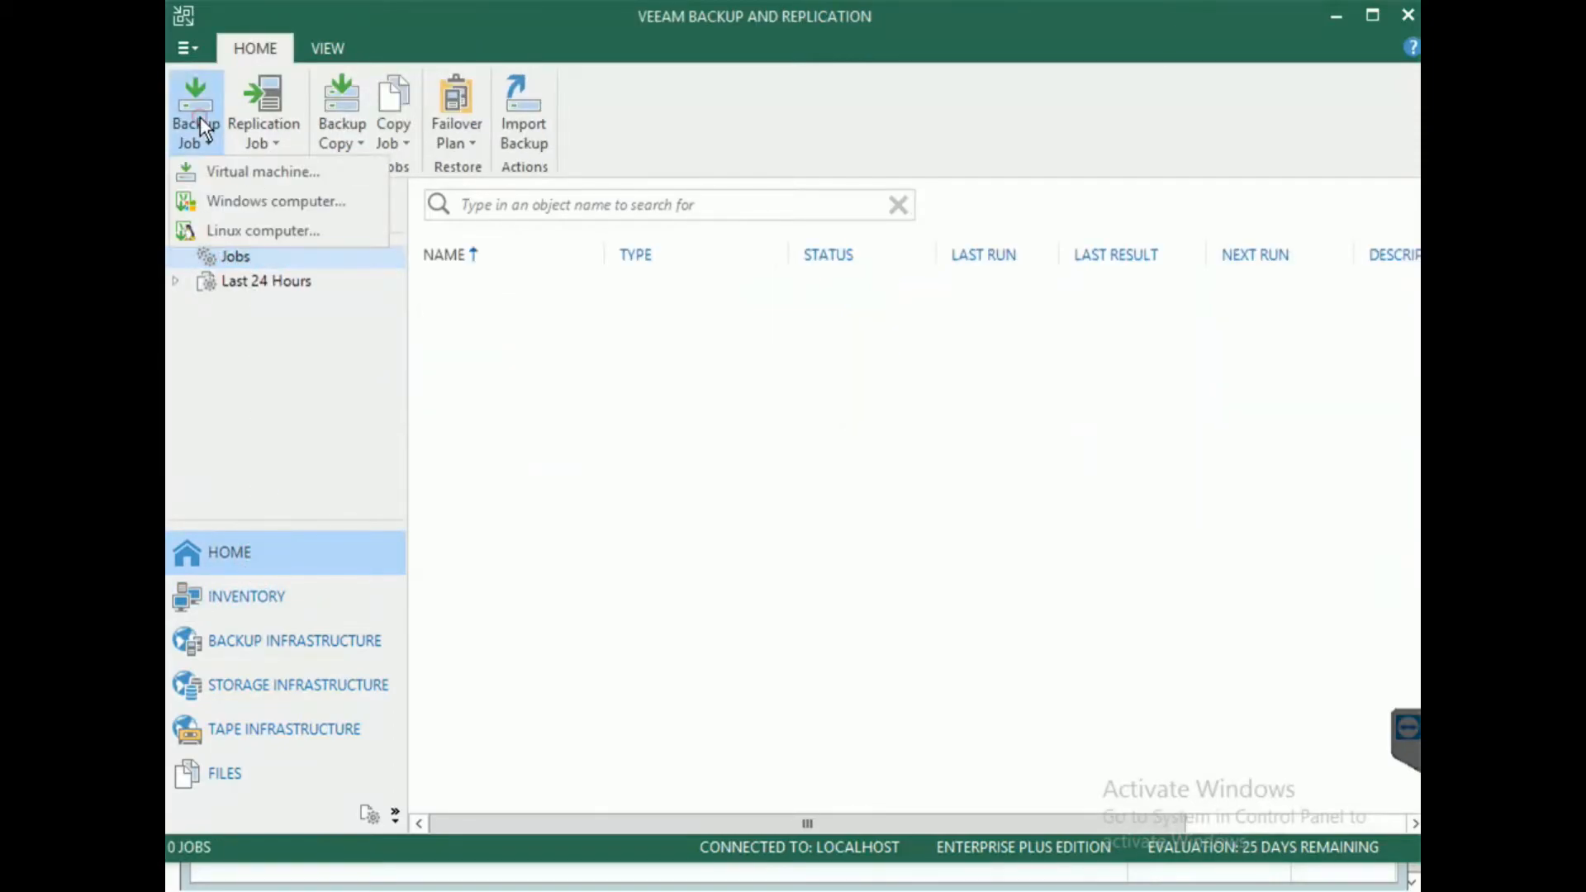
left_click(223, 173)
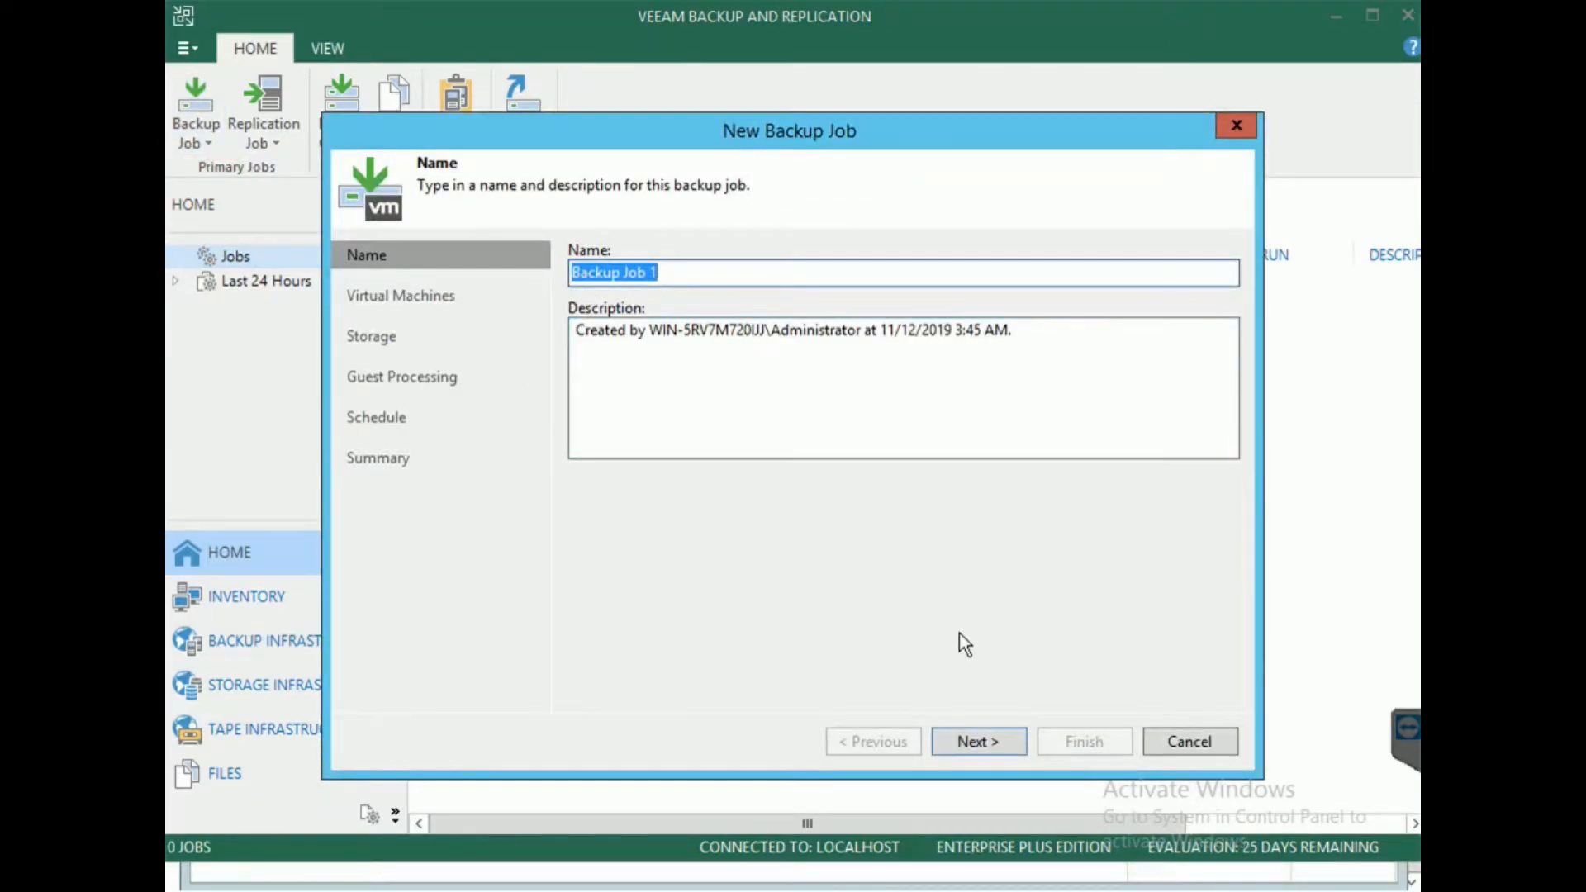
left_click(984, 733)
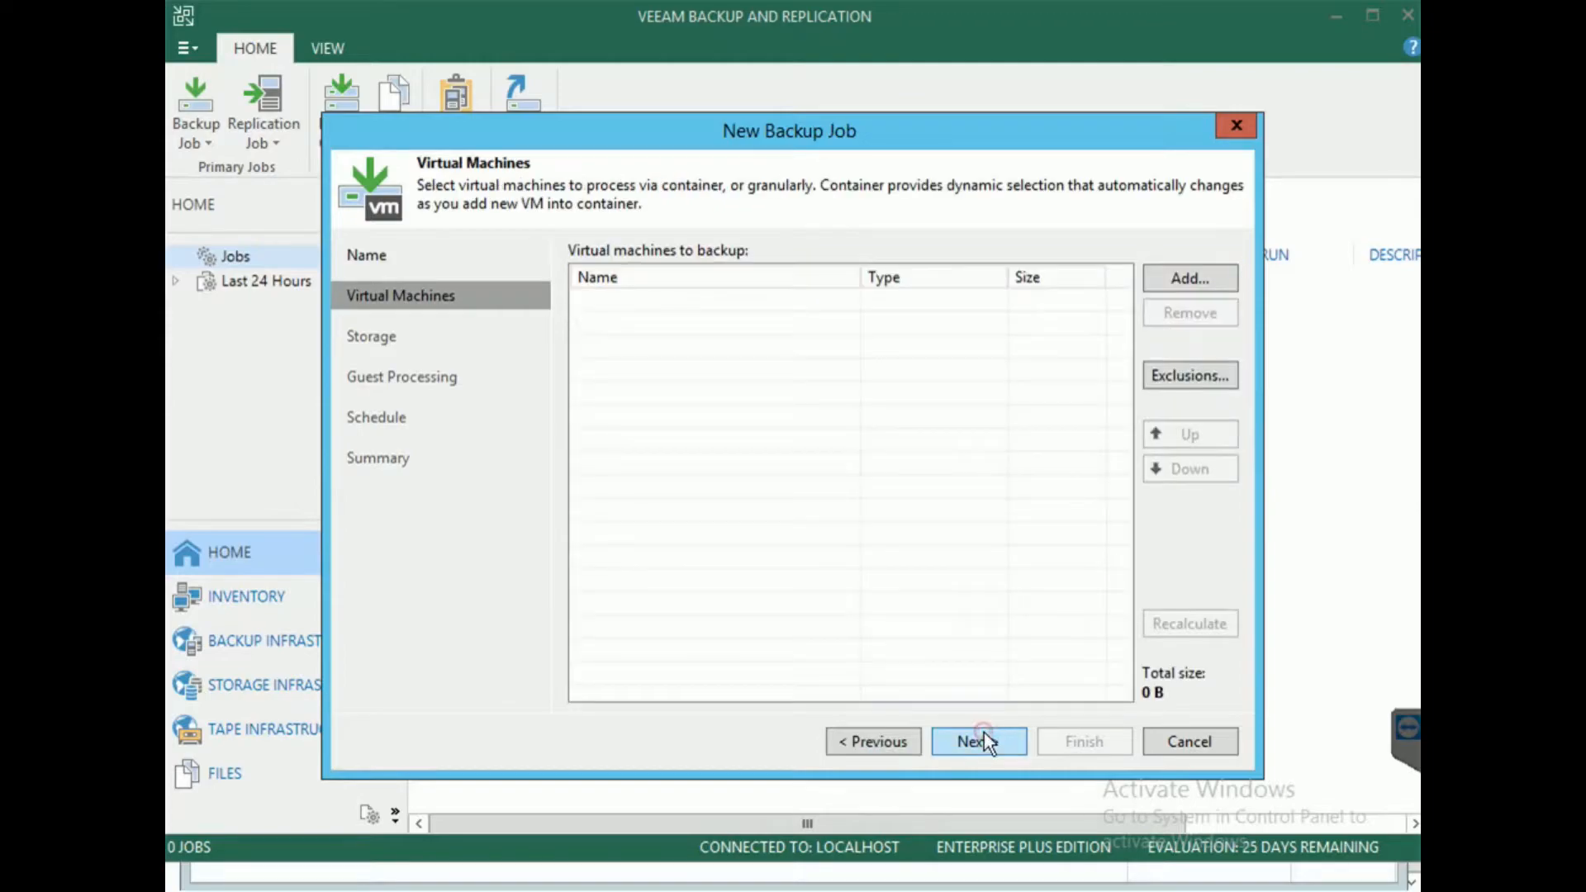
Add the Ubuntu18.04 virtual machine from host 192.168.252.133 to the backup job.
left_click(1187, 279)
left_click(582, 251)
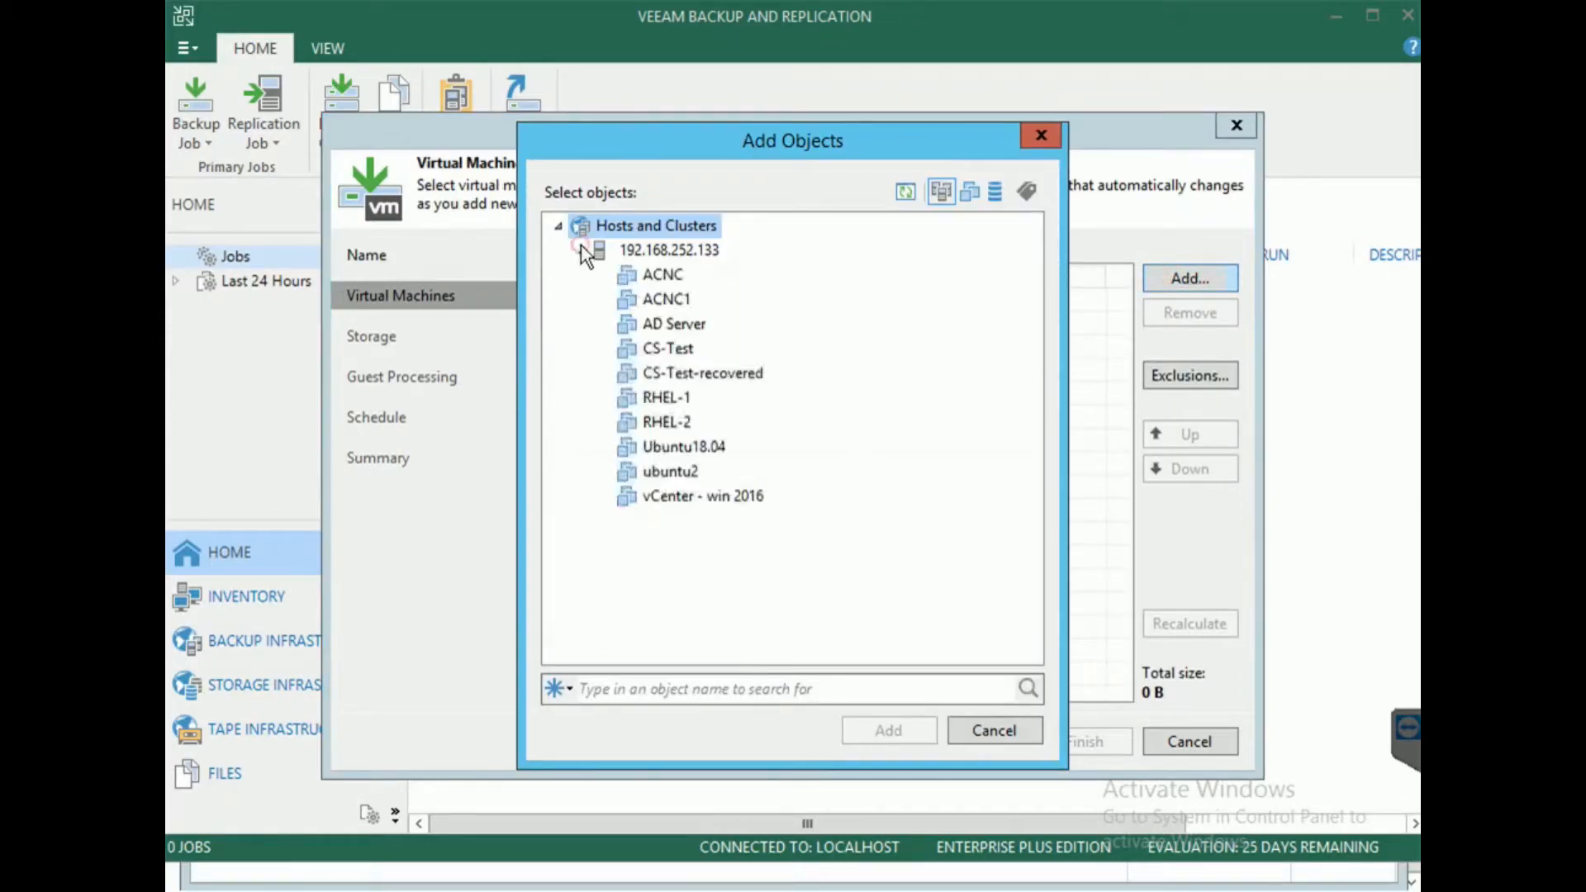
left_click(685, 447)
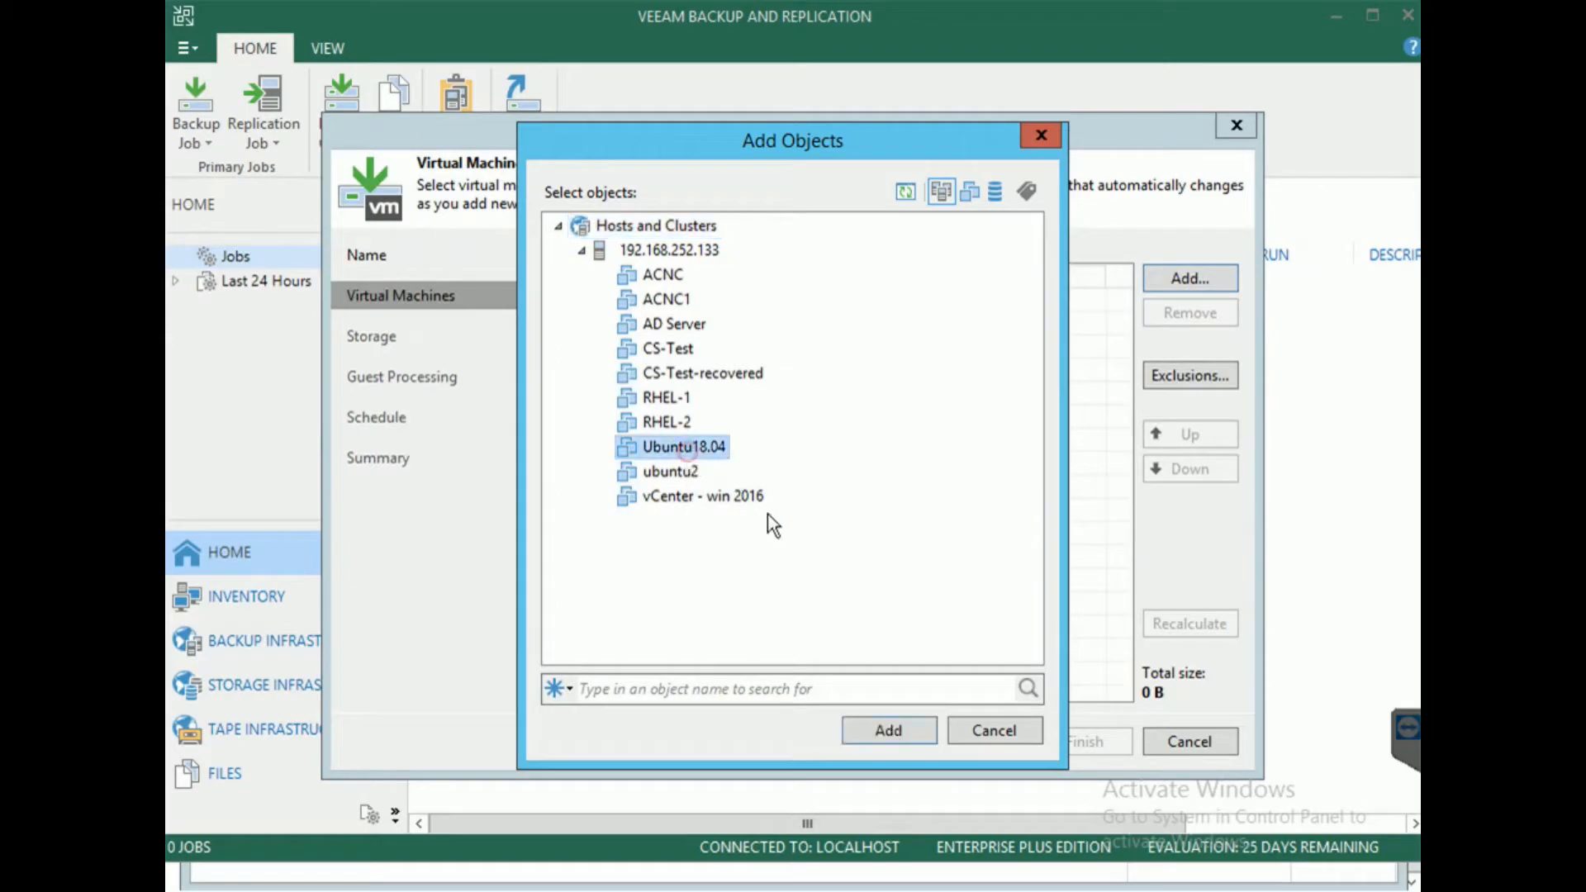
left_click(882, 729)
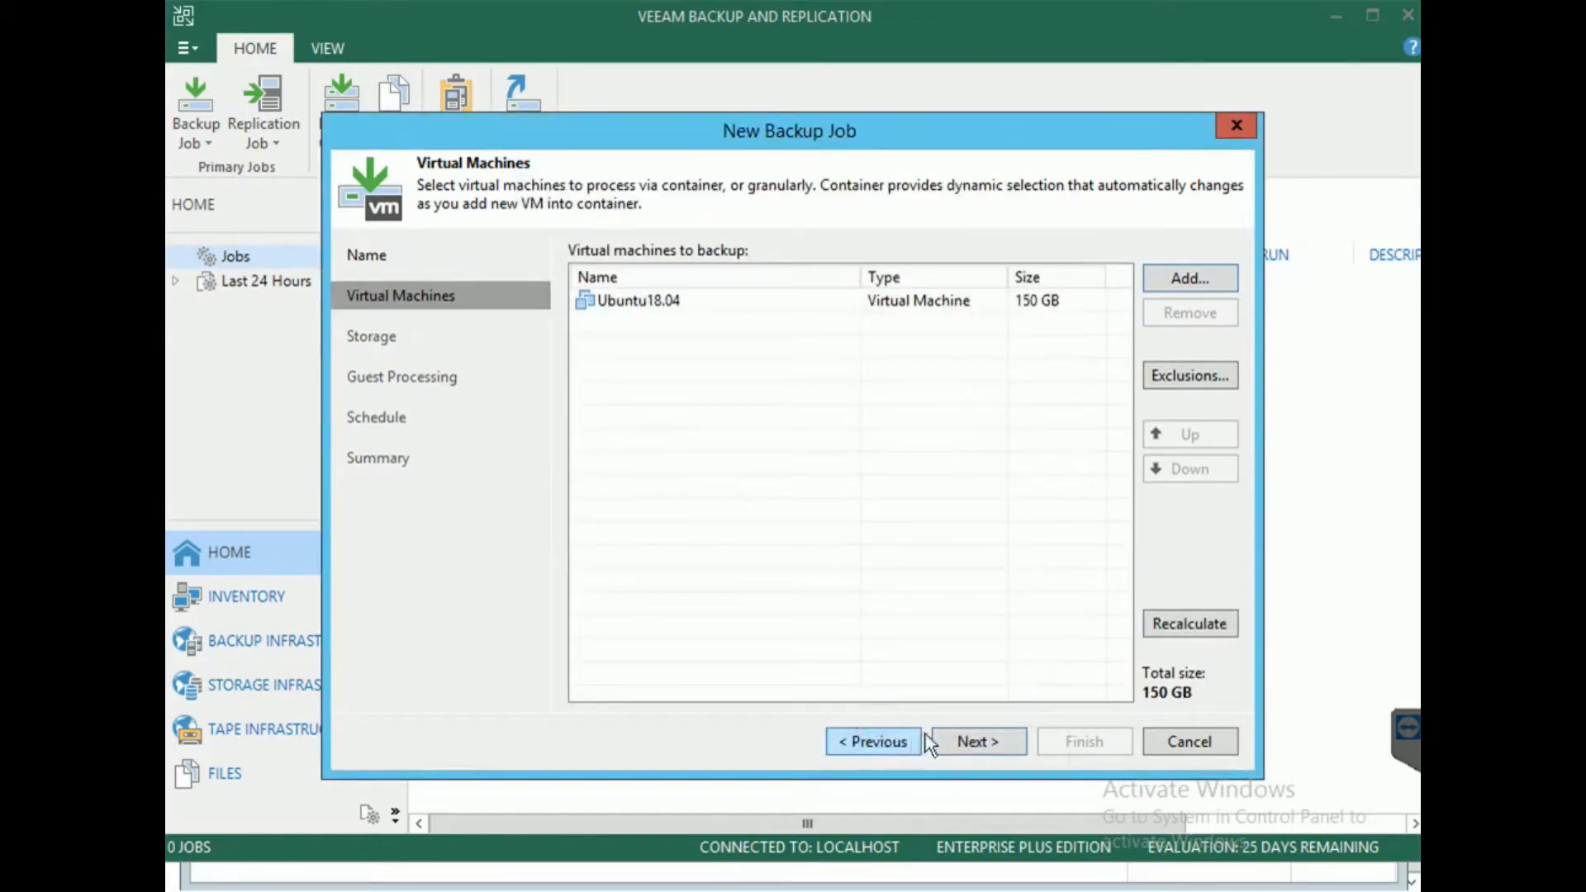
left_click(979, 743)
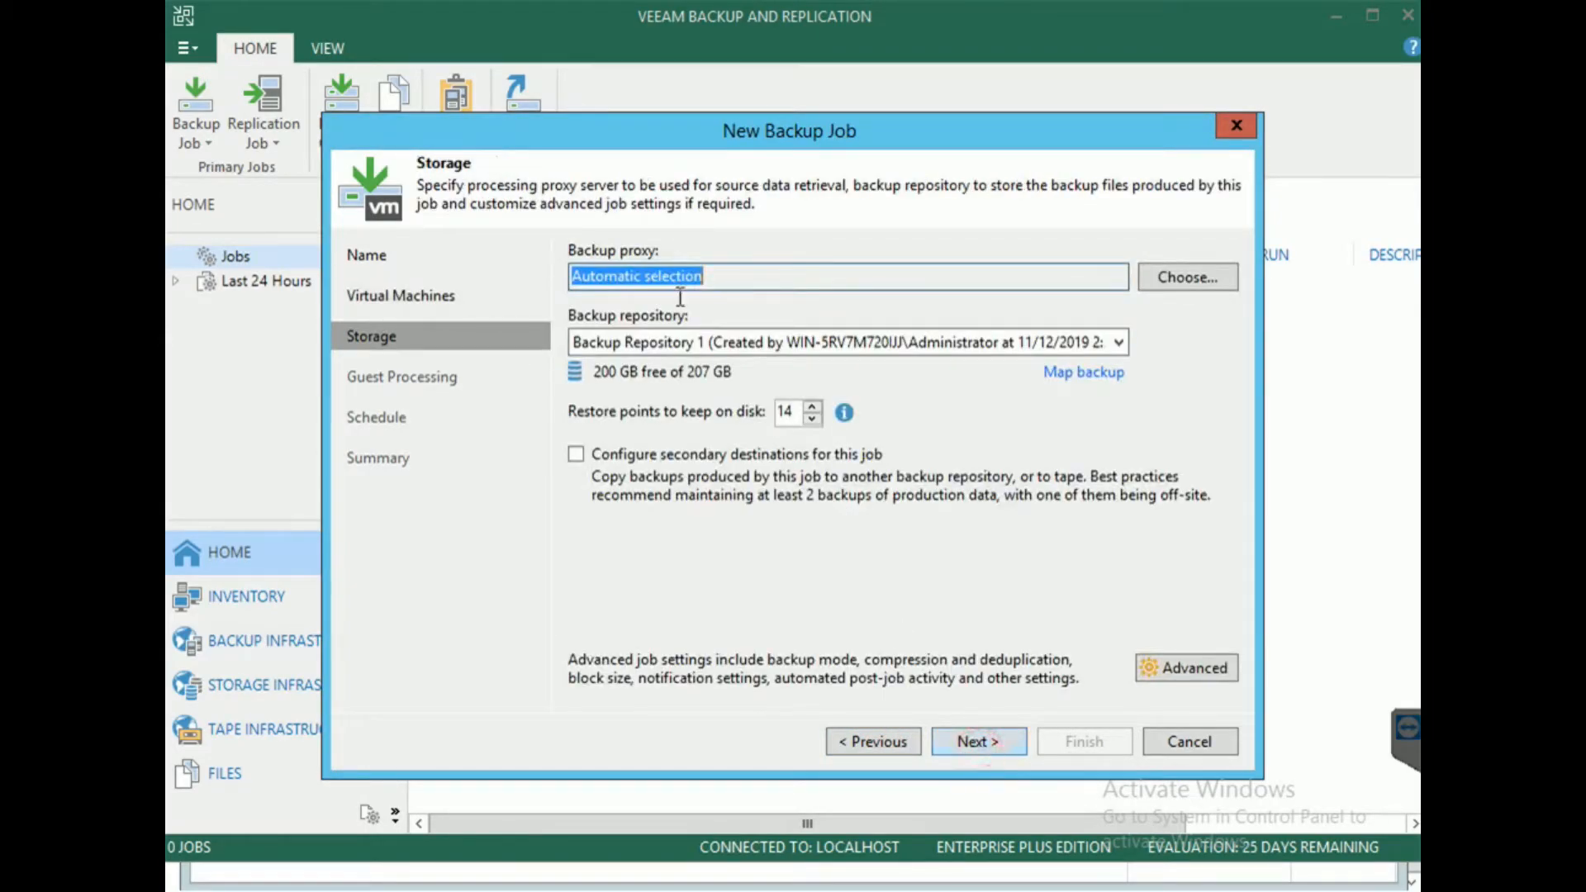
Store the job in Backup Repository 1, keep the default guest processing without an automatic schedule, and finish creating the job.
left_click(681, 339)
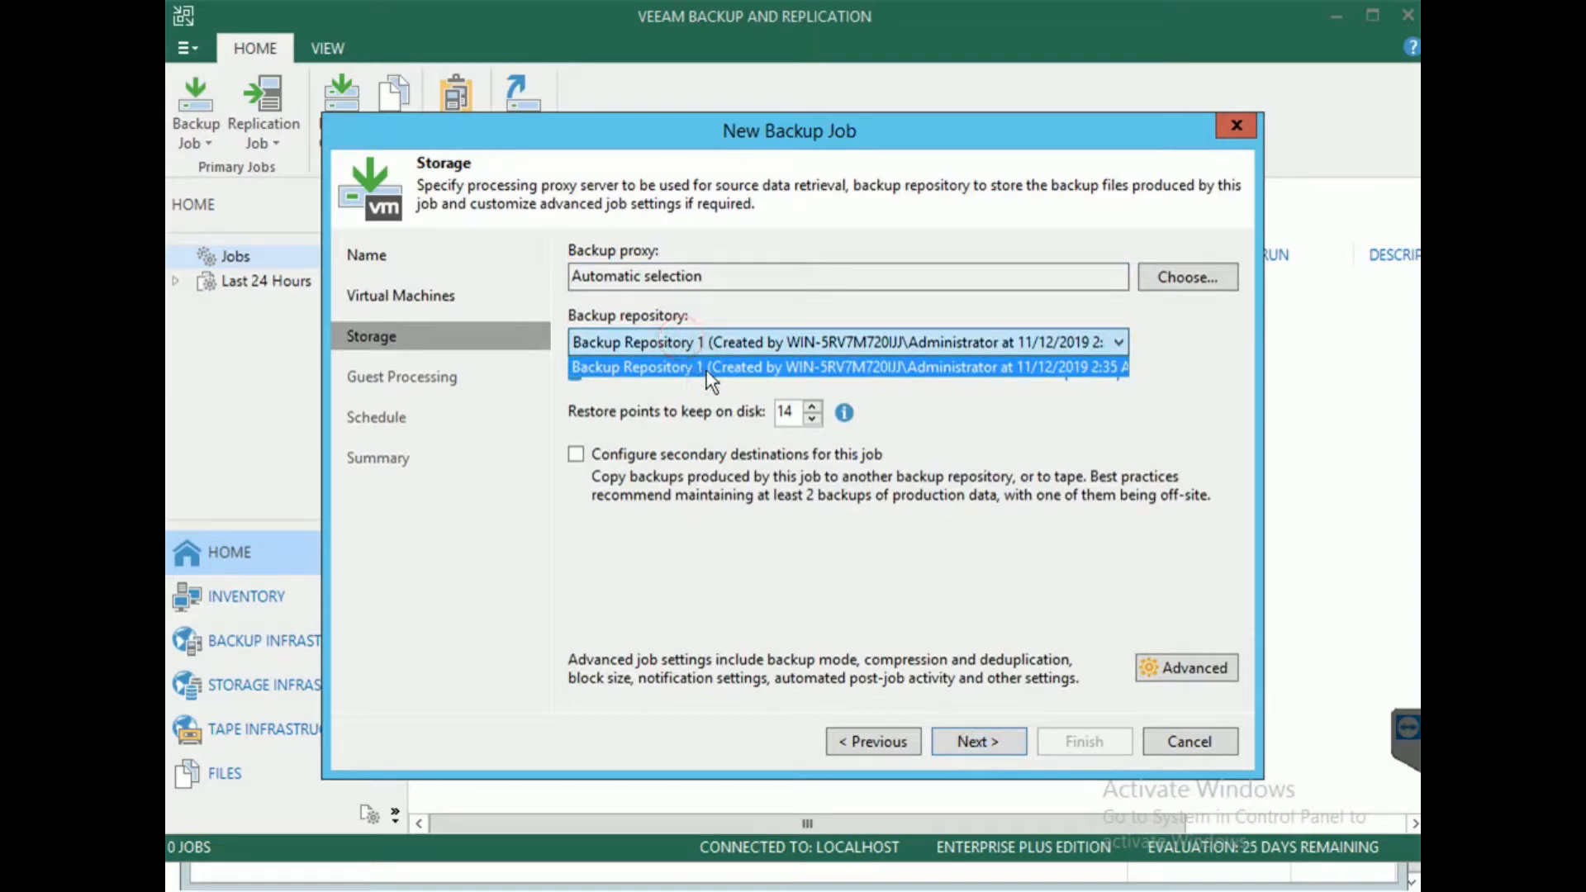
left_click(706, 368)
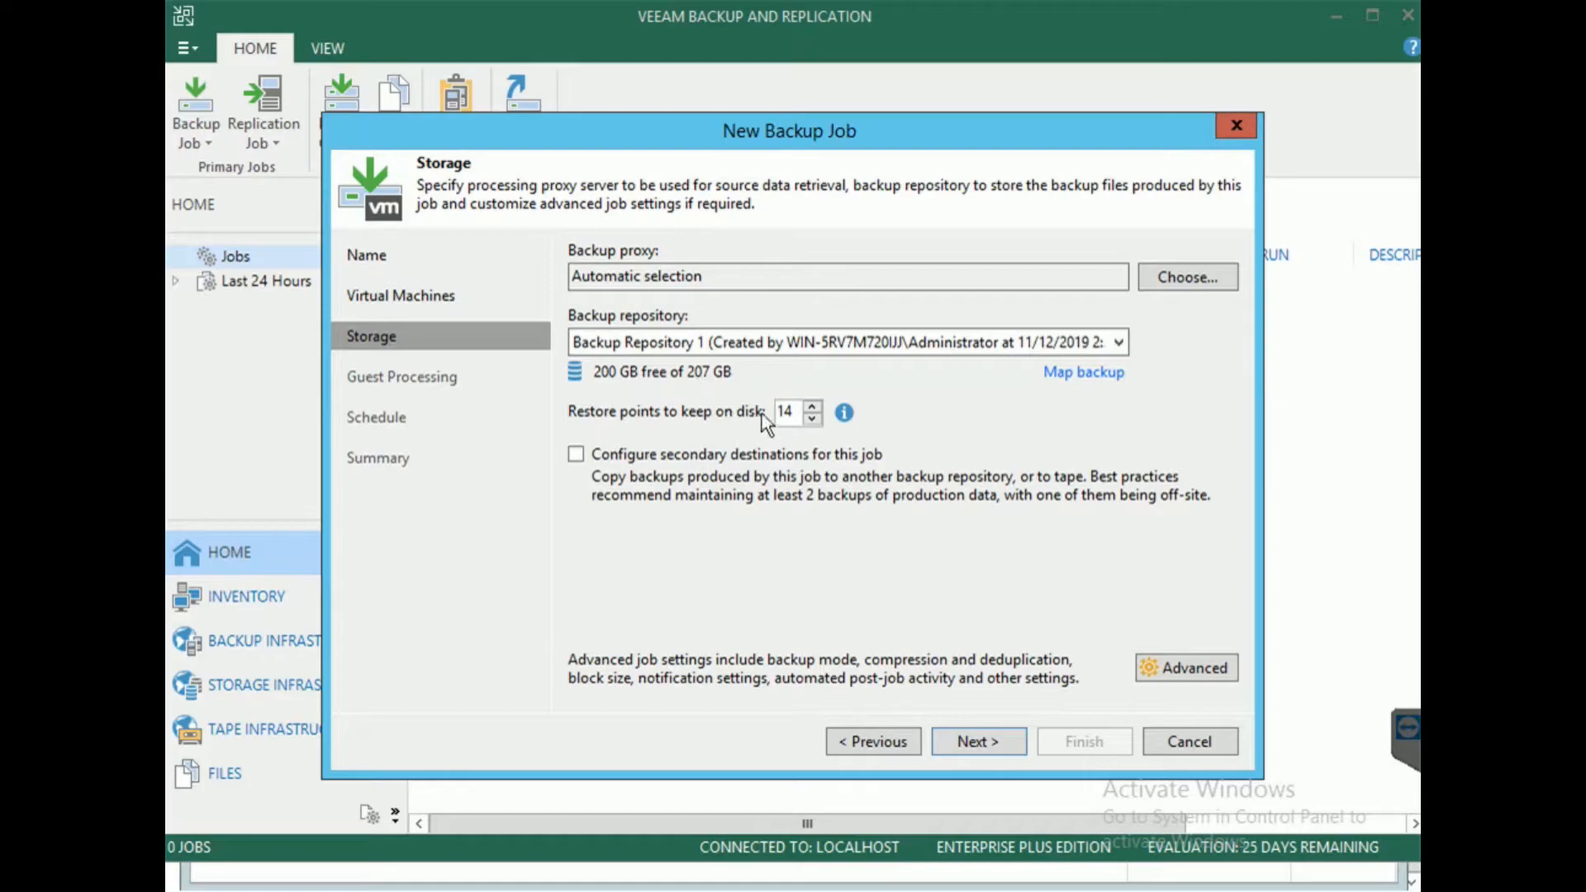
left_click(984, 738)
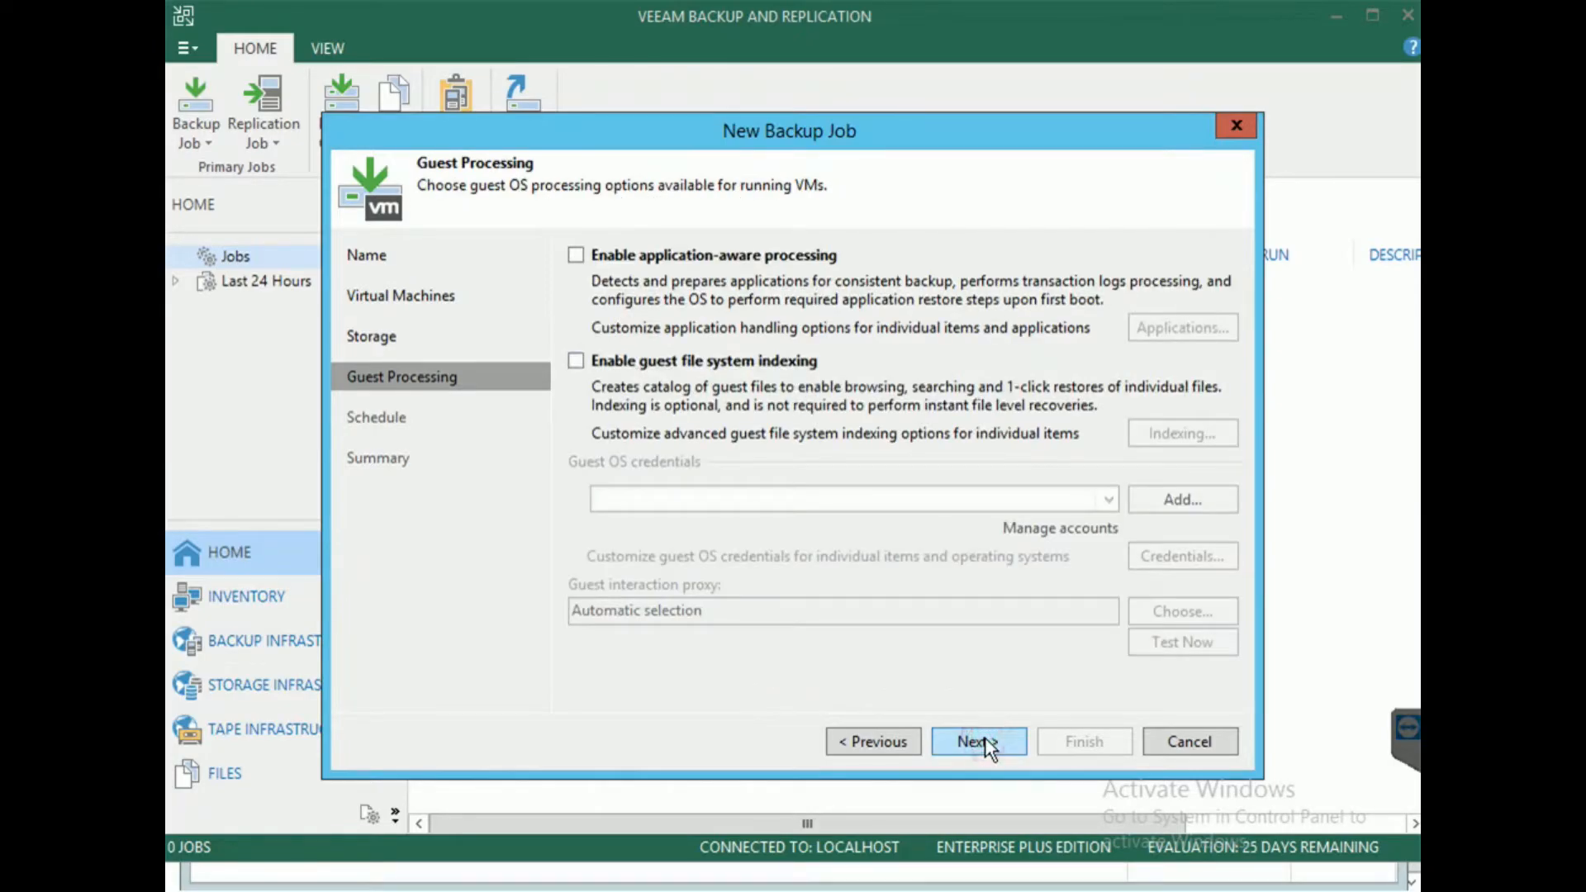
left_click(985, 740)
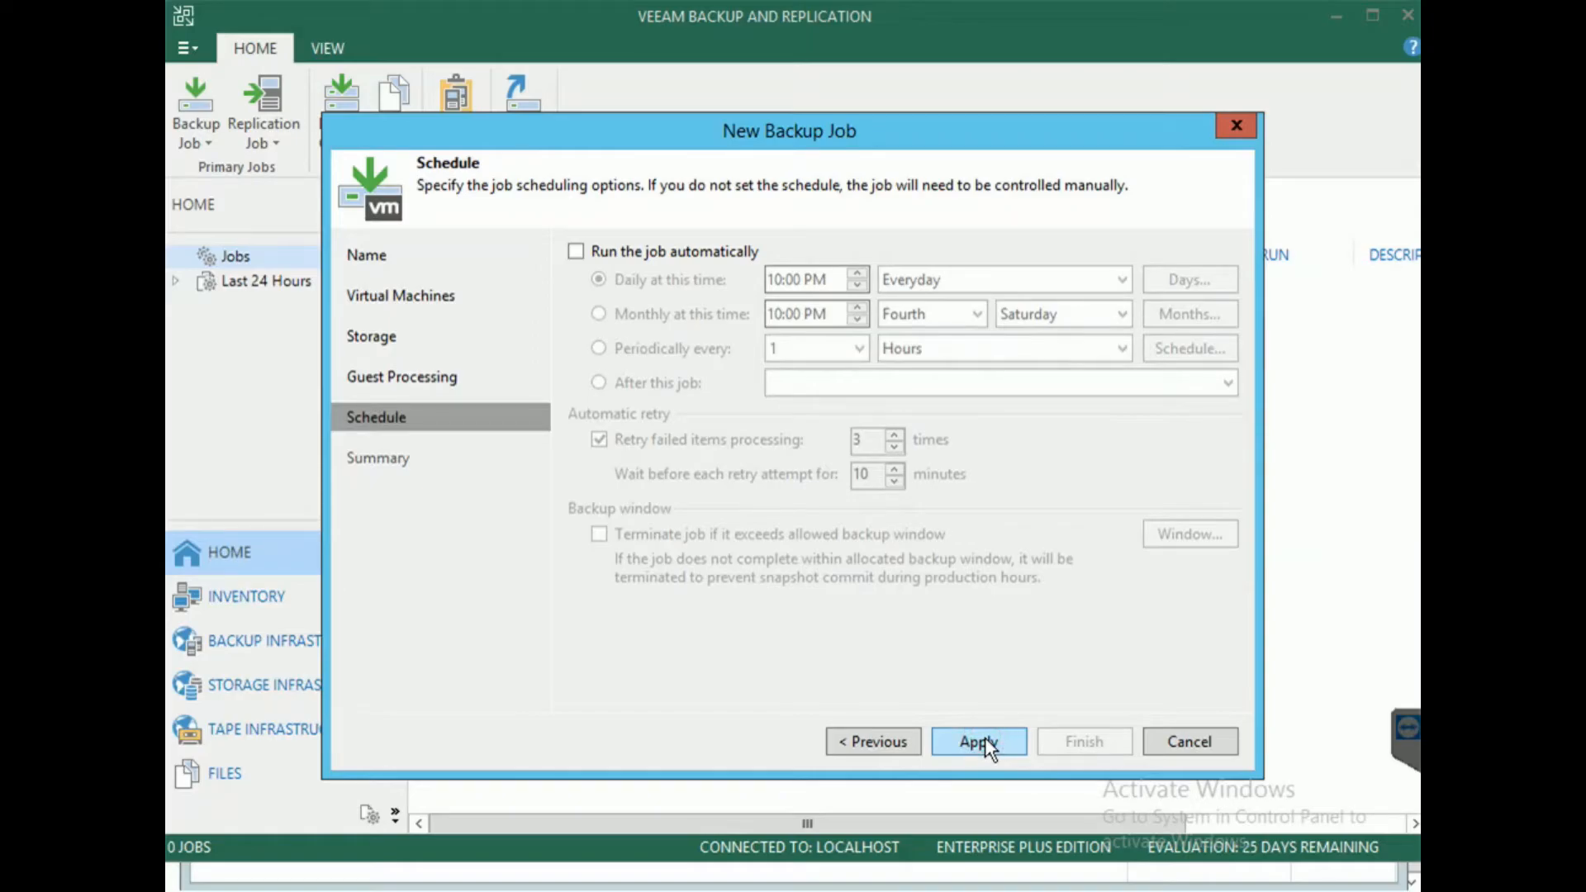
left_click(985, 740)
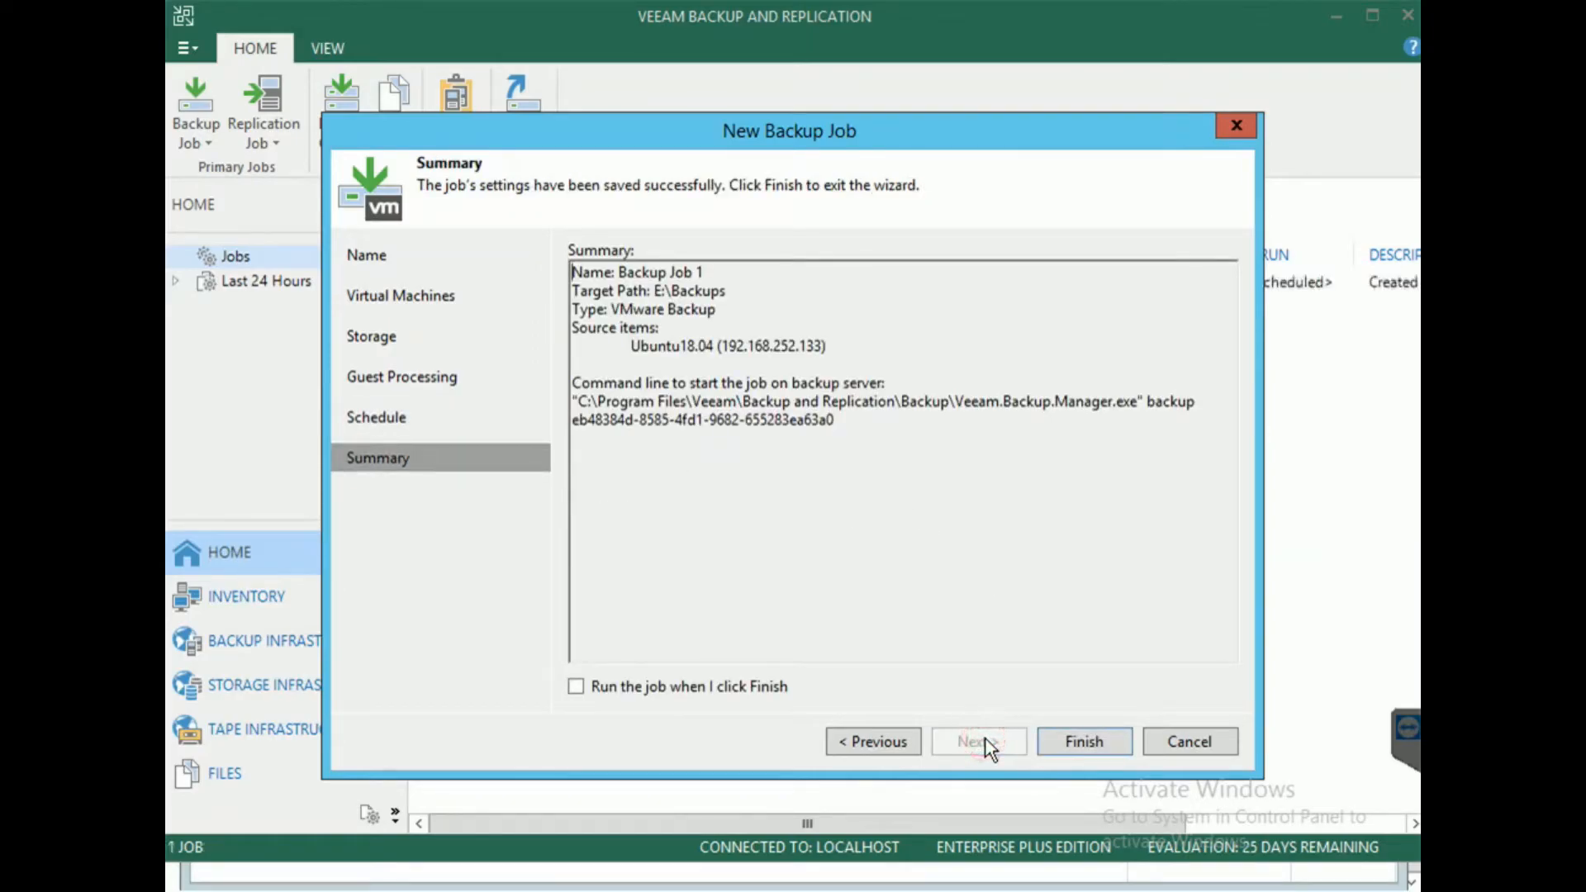
left_click(1083, 741)
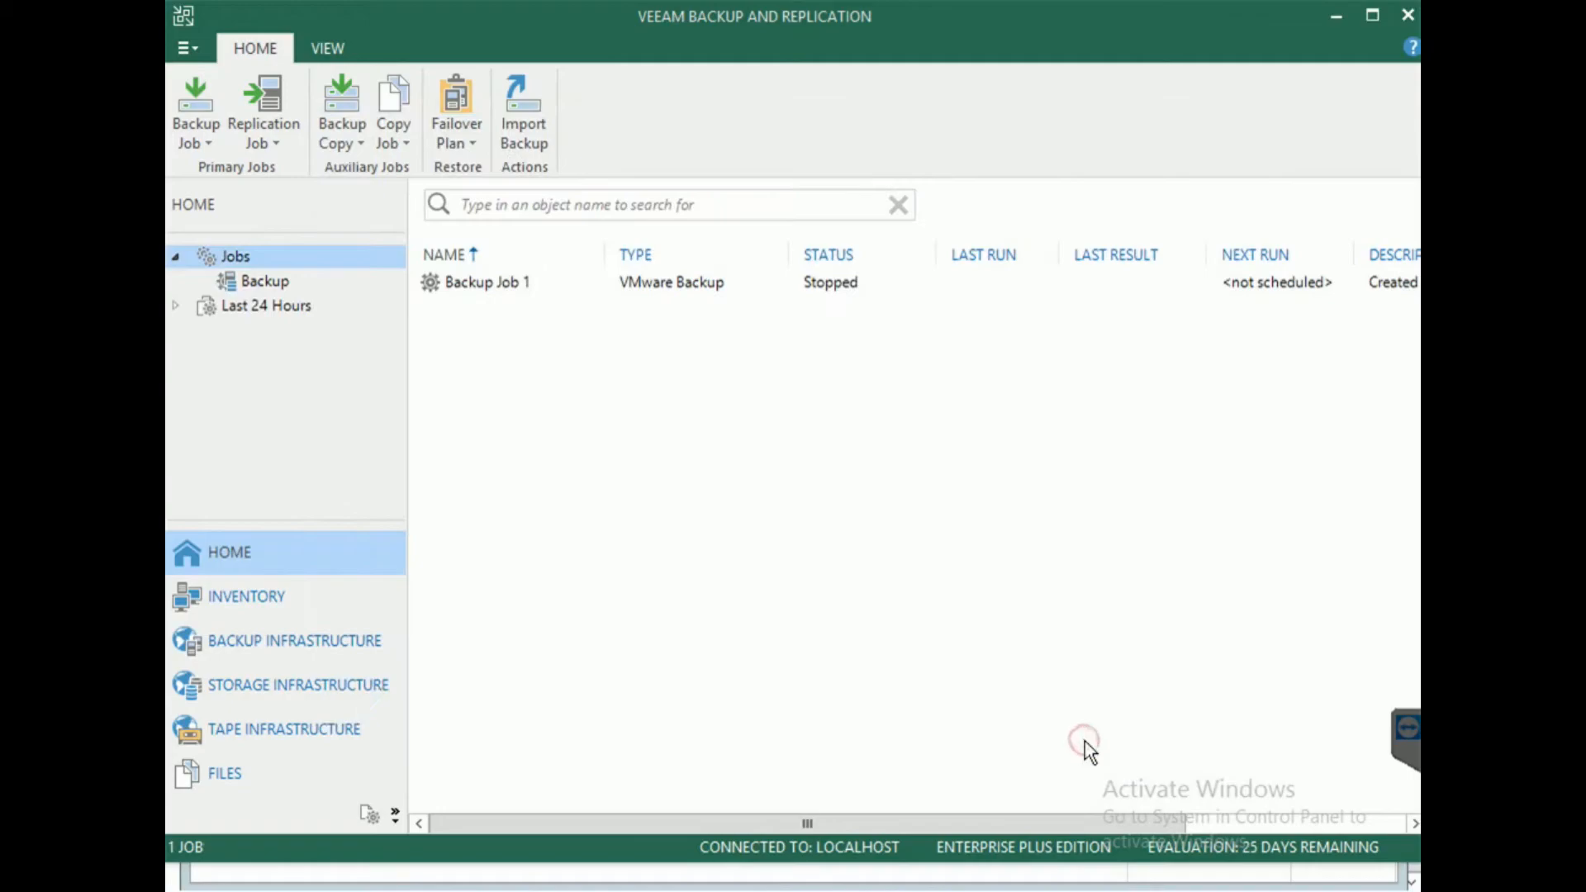
Run Backup Job 1 and view the processing details for the Ubuntu18.04 virtual machine.
left_click(508, 286)
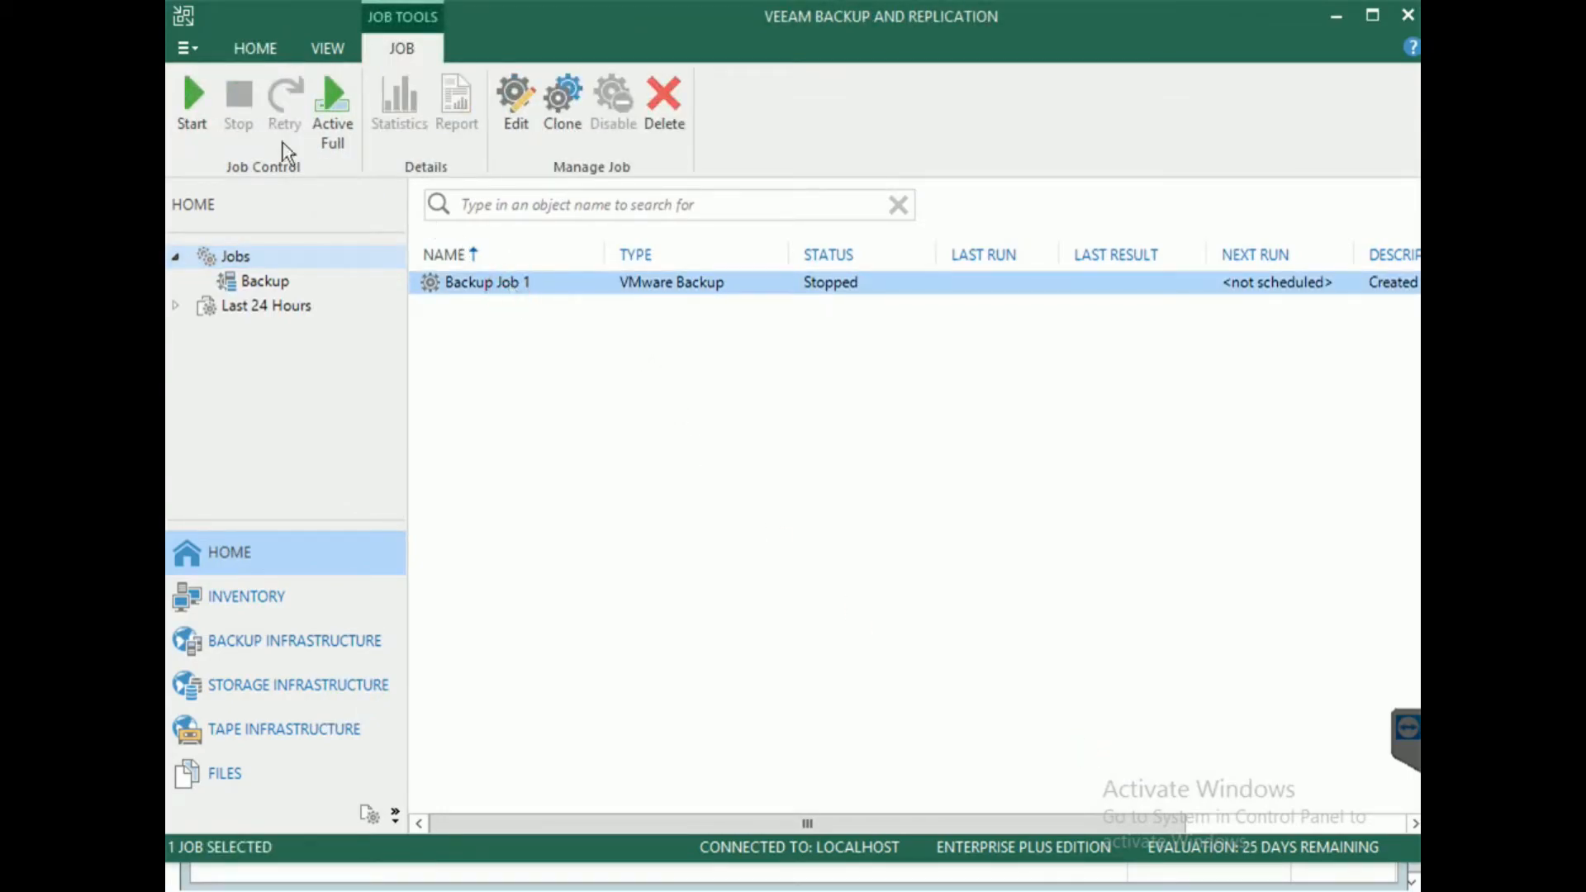
left_click(200, 104)
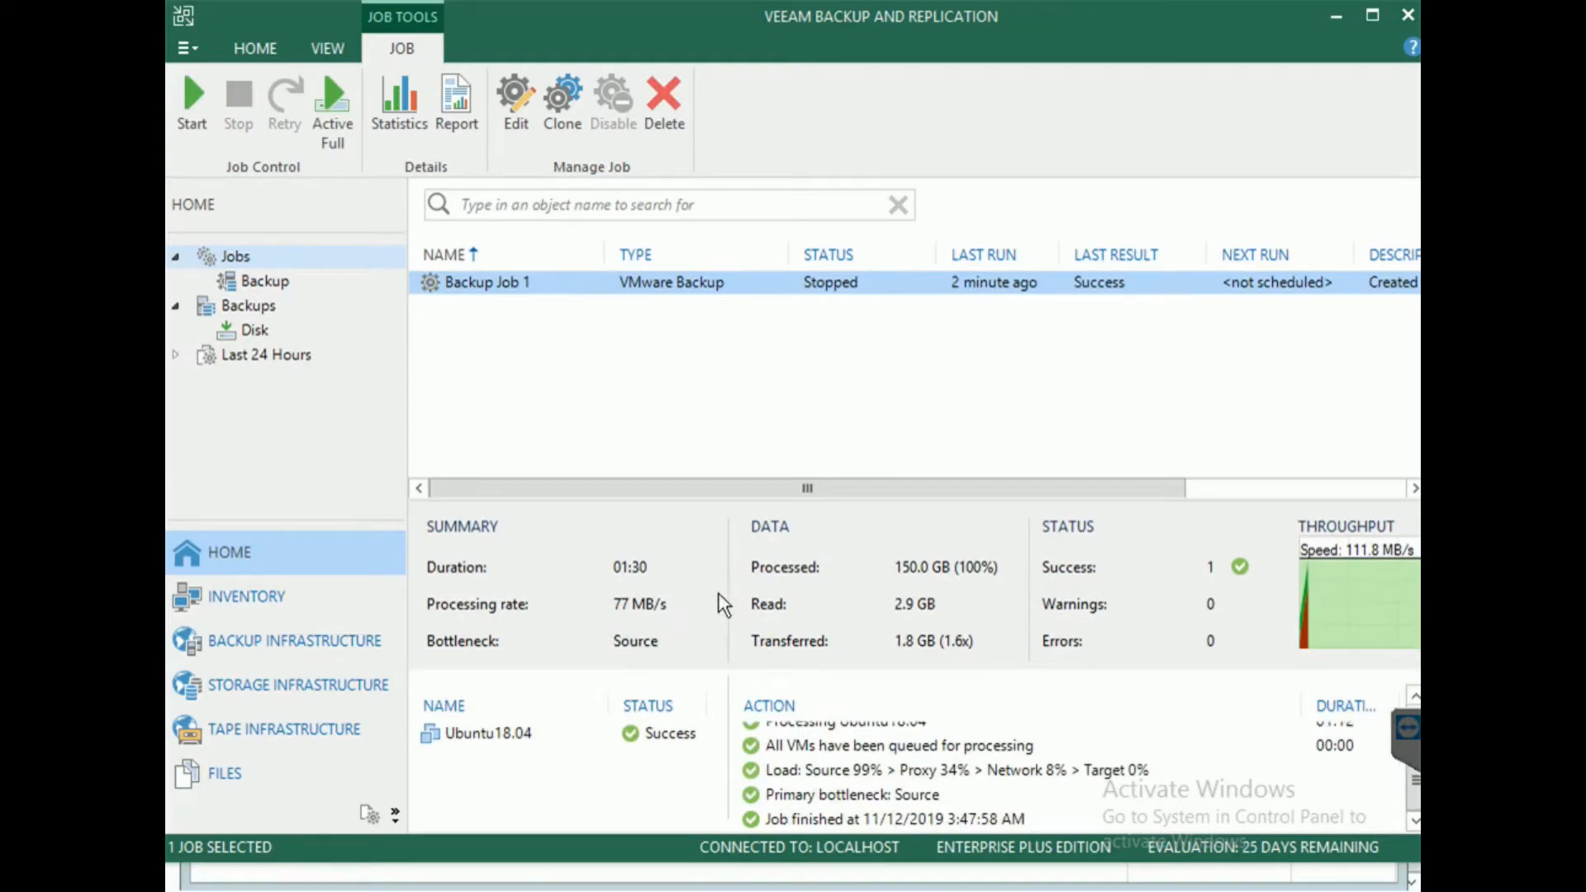
left_click(671, 738)
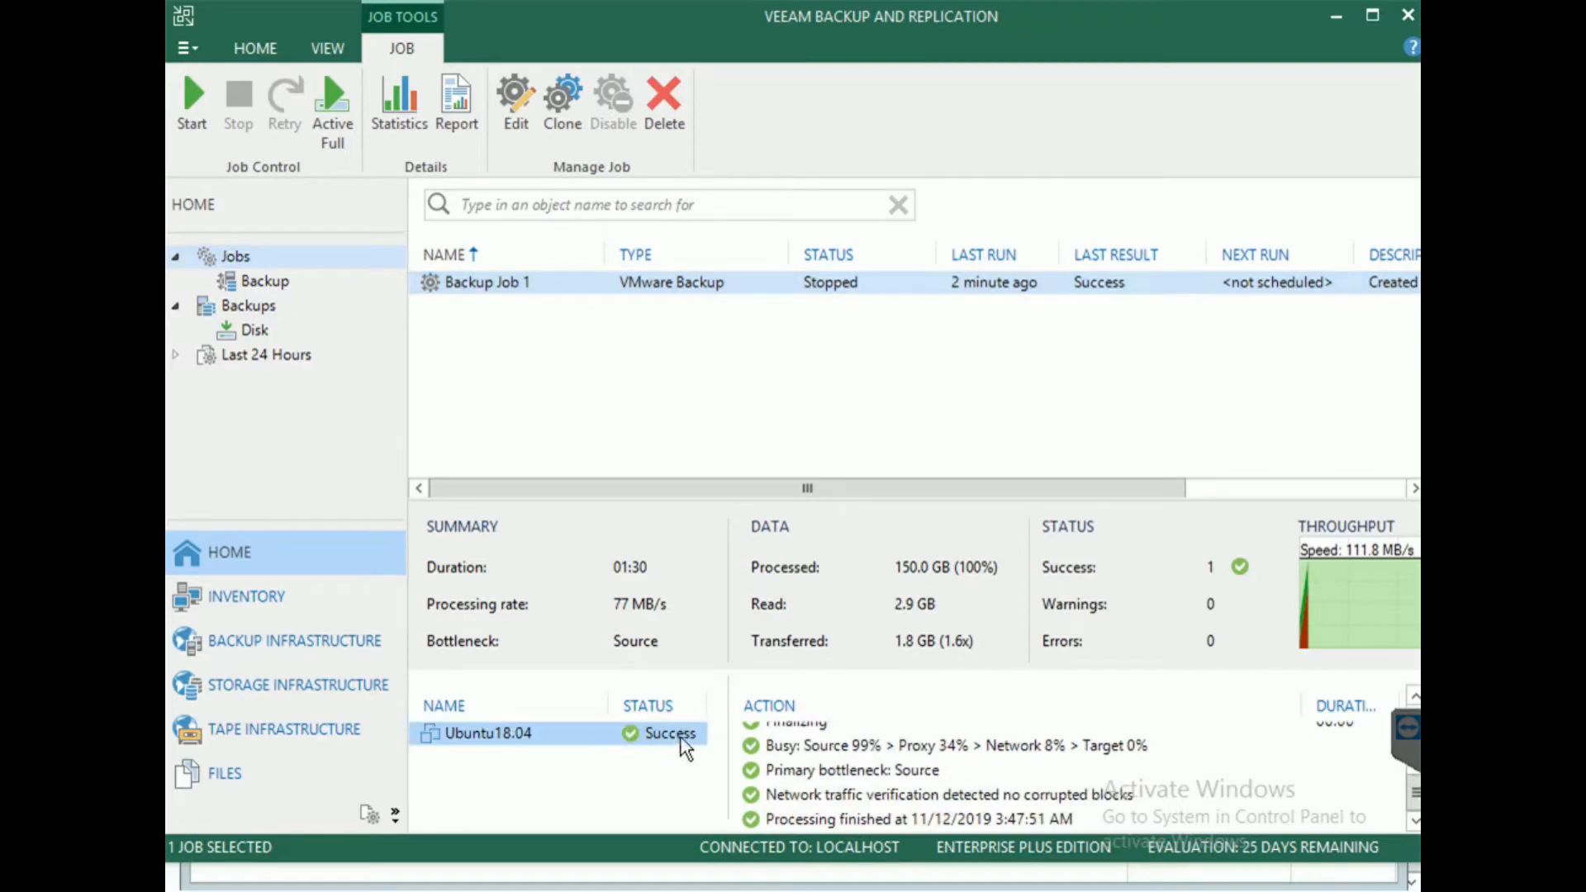
Start an entire VM restore of Ubuntu18.04 from the disk backup of Backup Job 1.
left_click(255, 332)
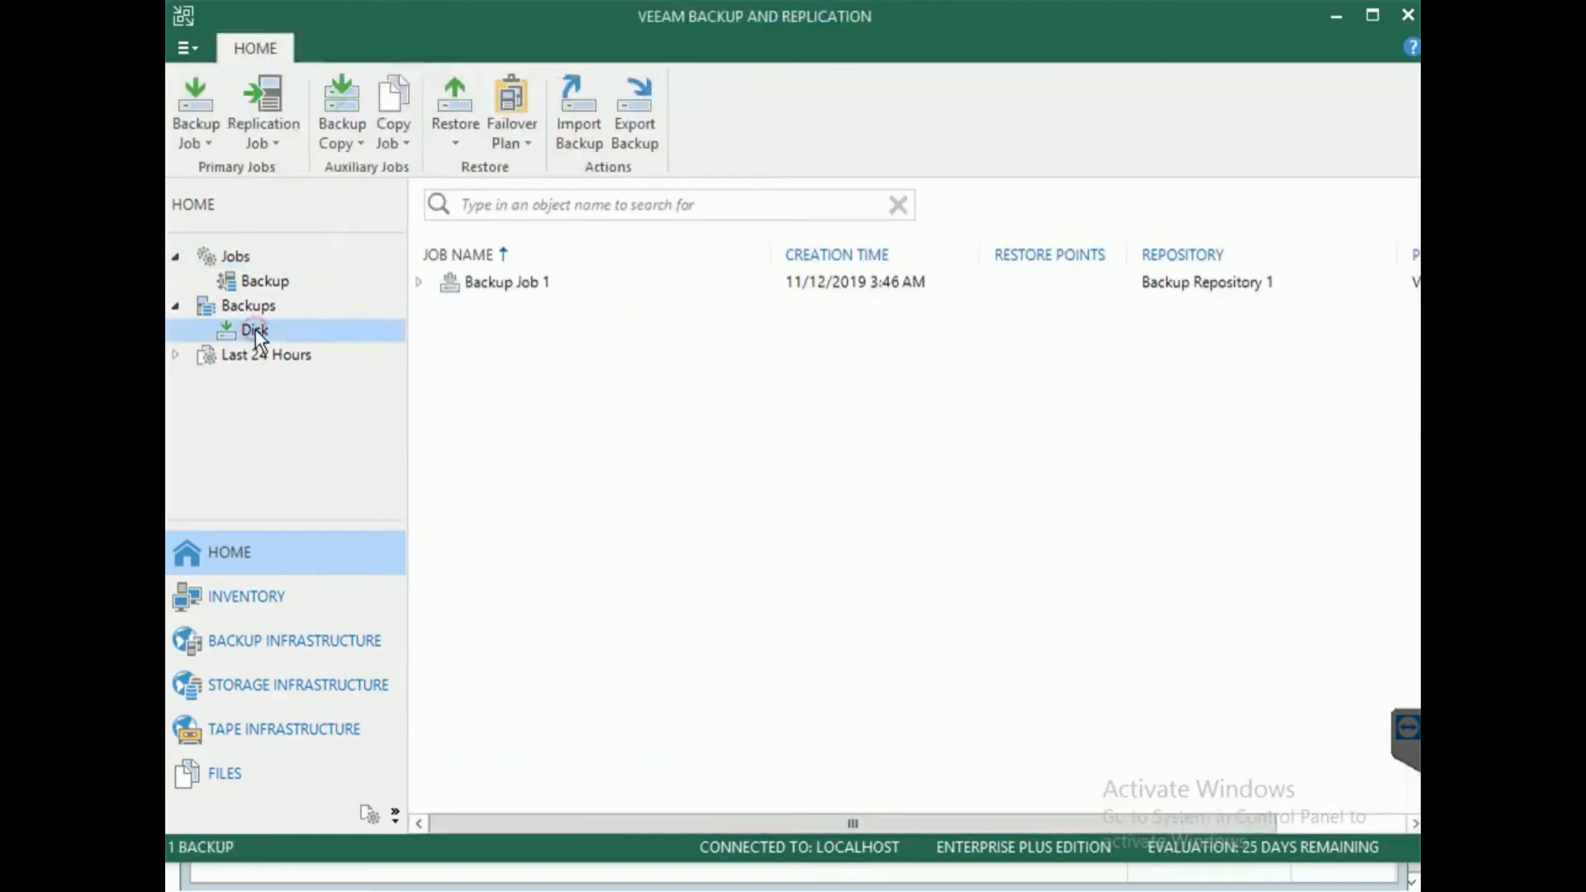
left_click(433, 284)
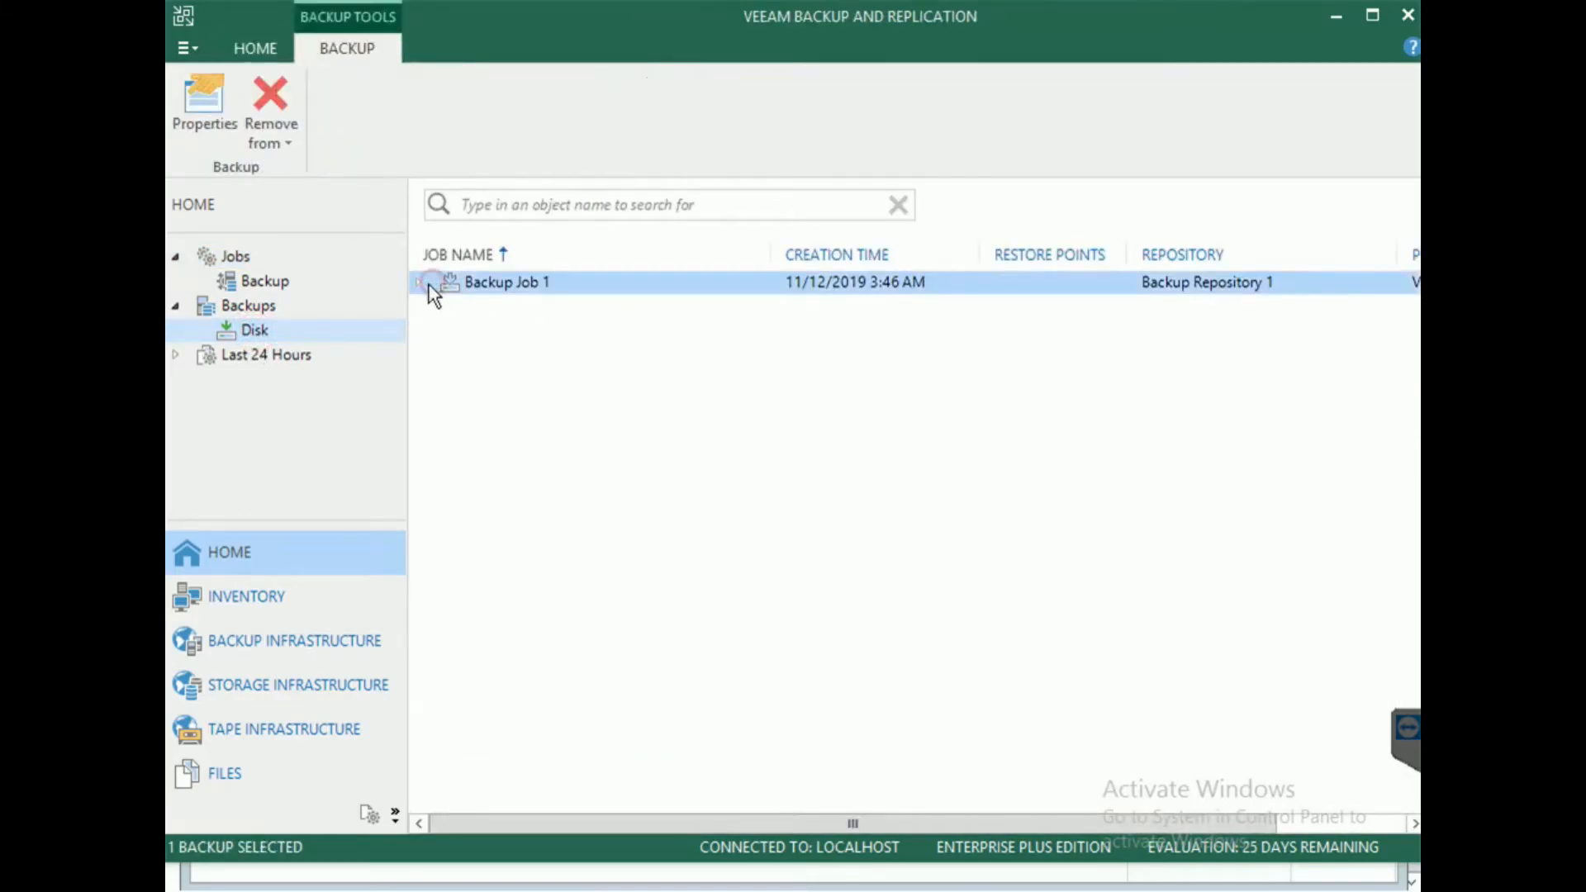
left_click(418, 283)
left_click(459, 307)
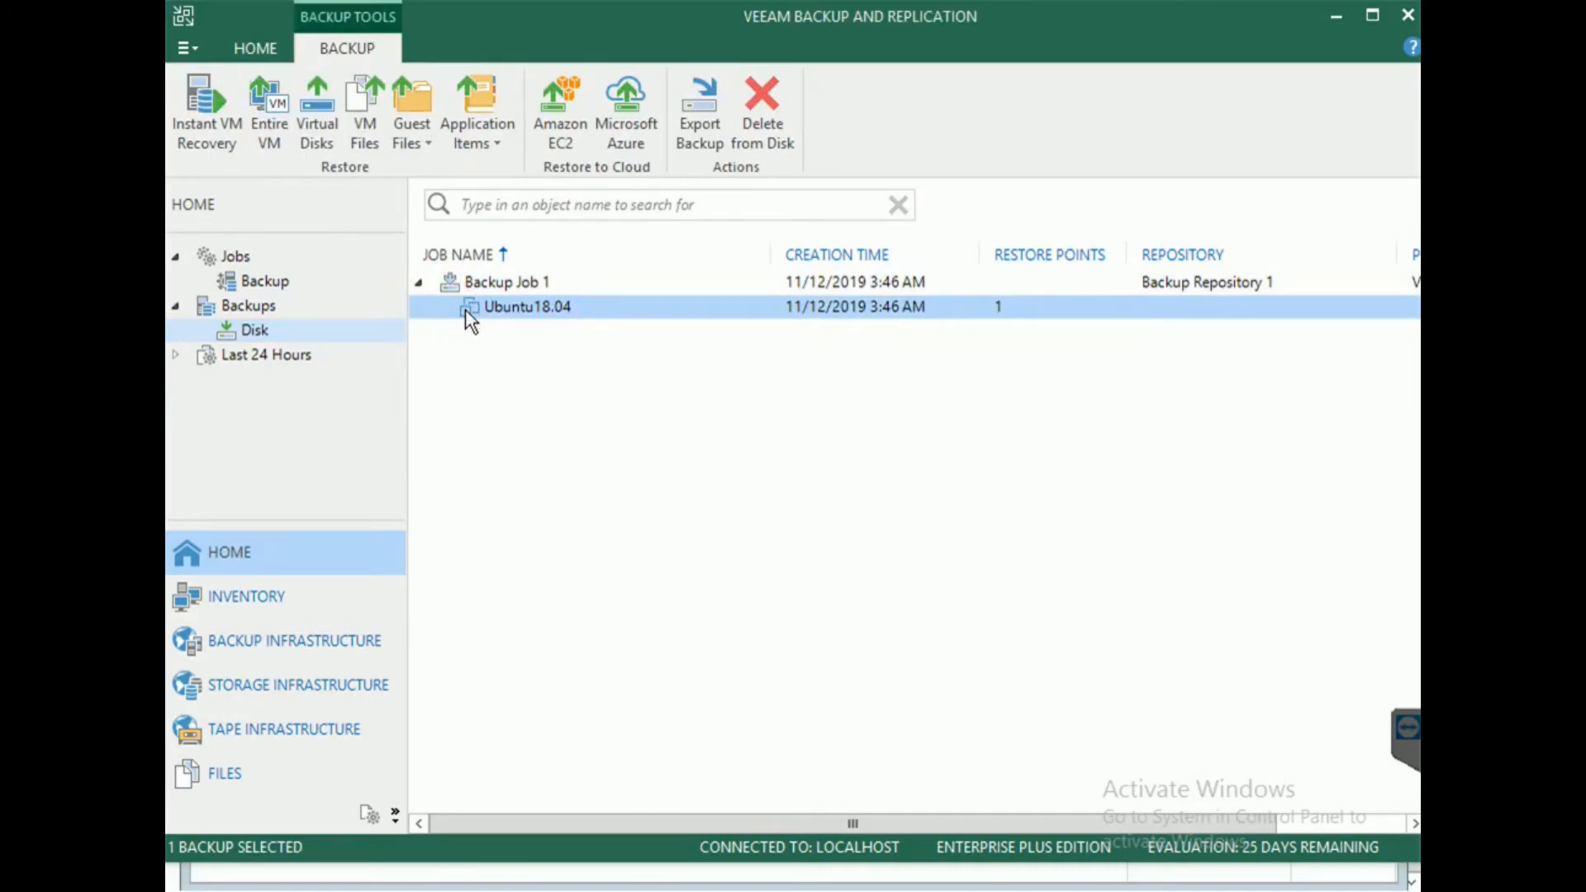
right_click(466, 311)
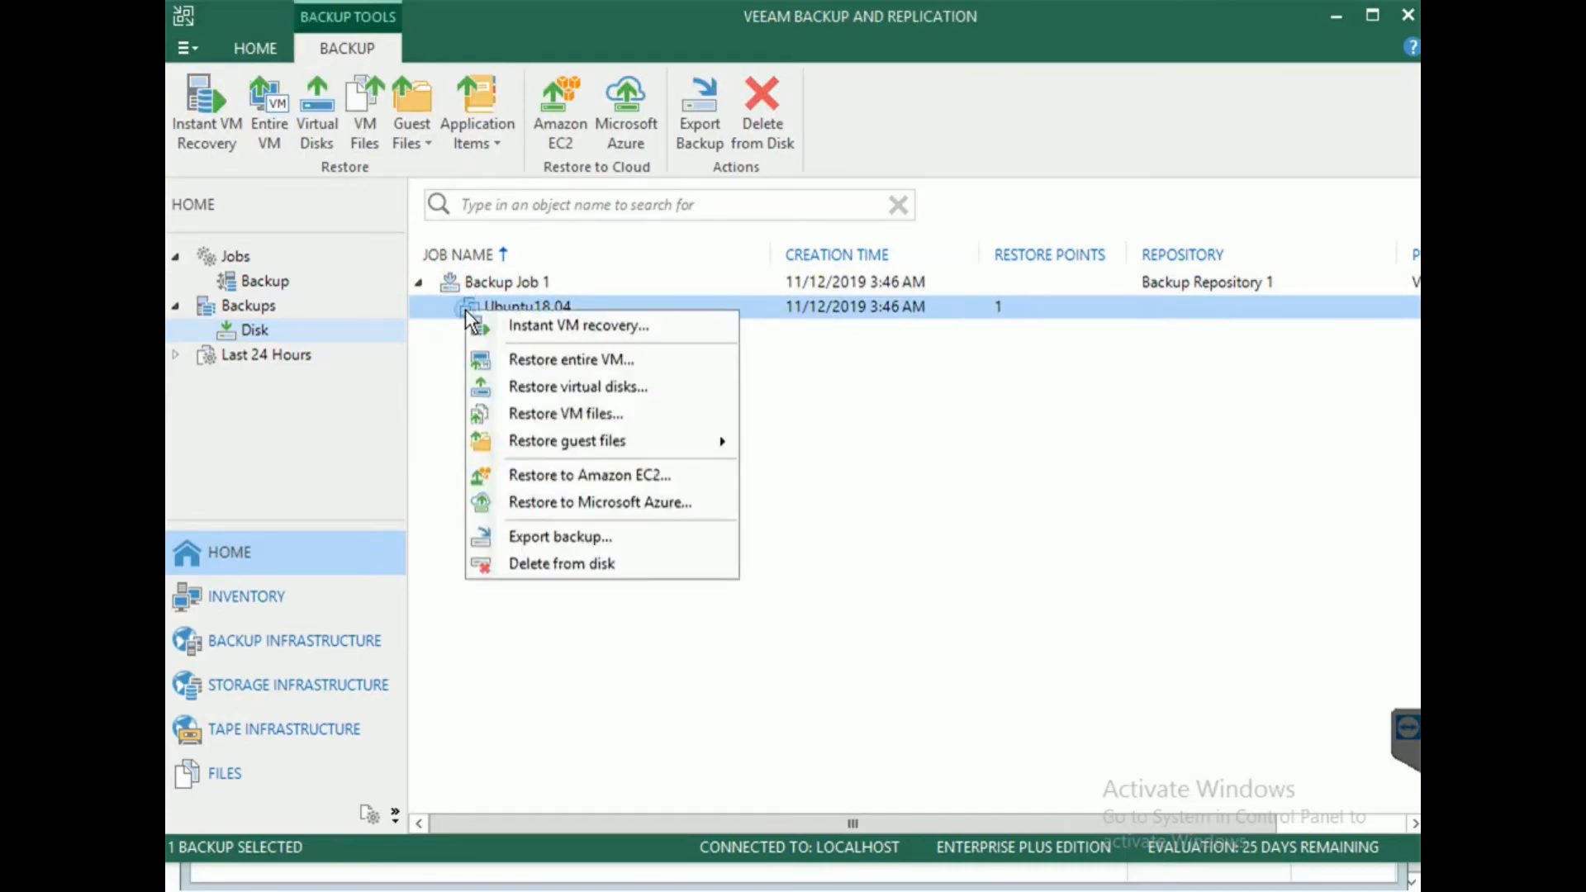
left_click(479, 365)
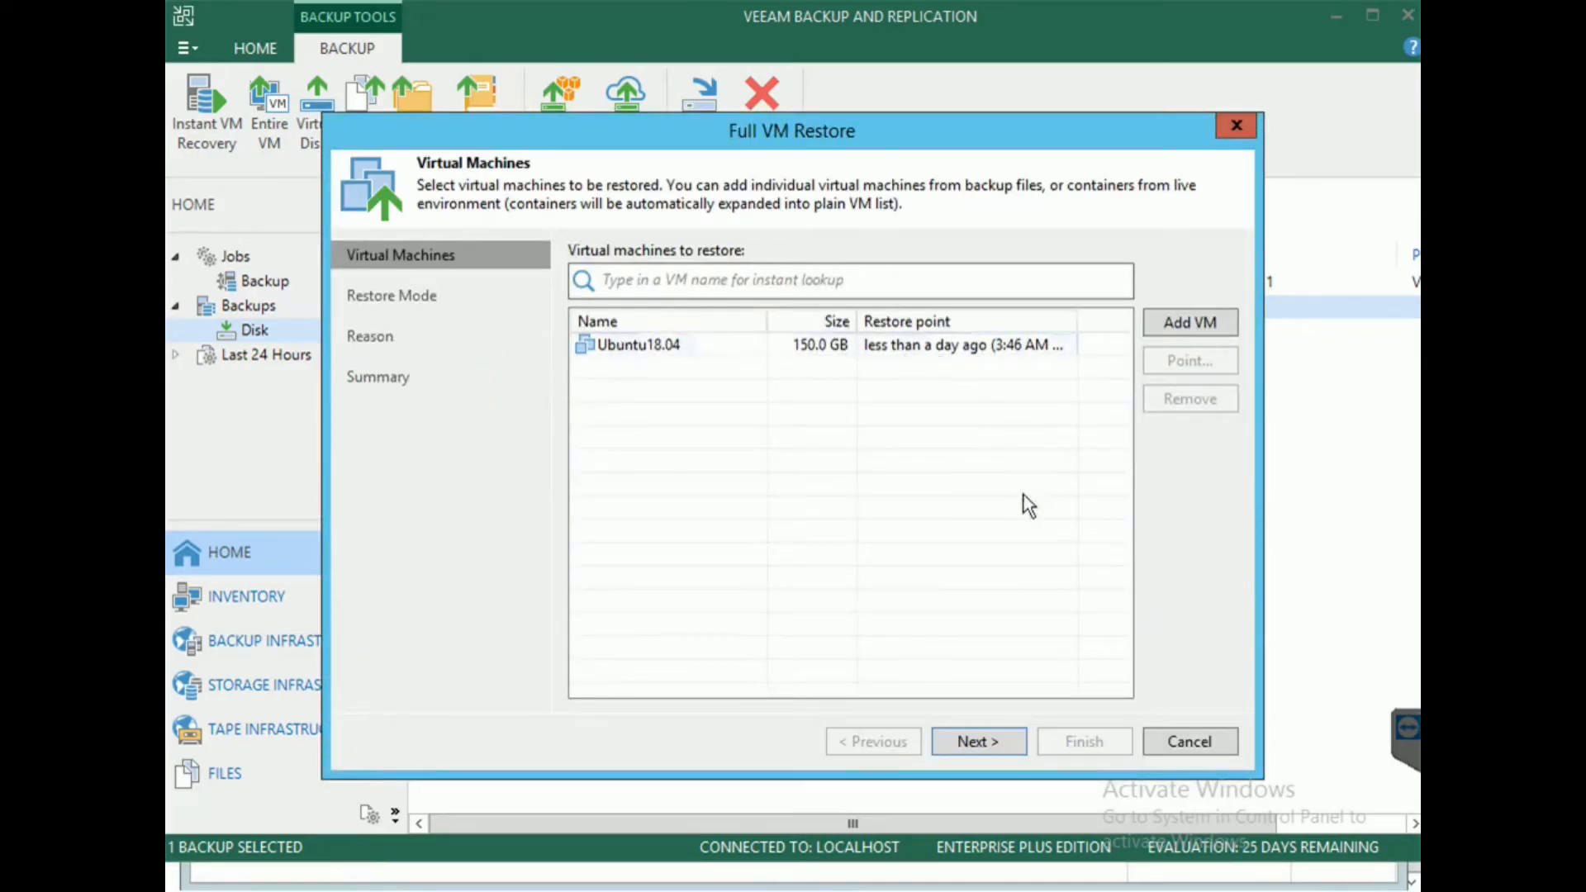
Restore Ubuntu18.04 to its original location without a reason, accept deletion of the existing VM, and check the restore statistics.
left_click(1001, 740)
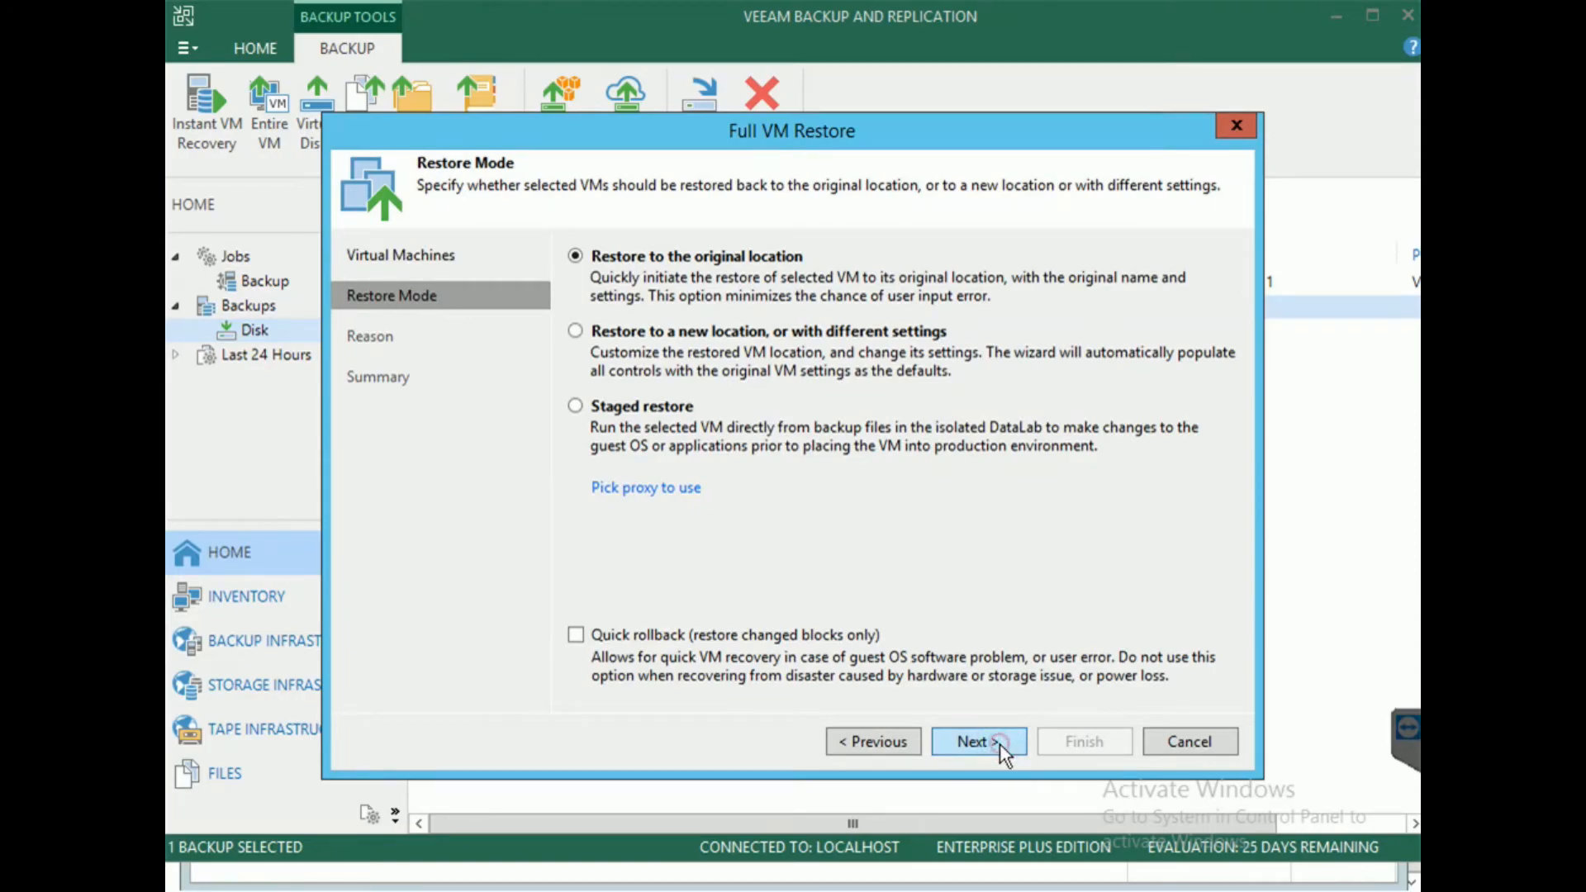
left_click(1000, 743)
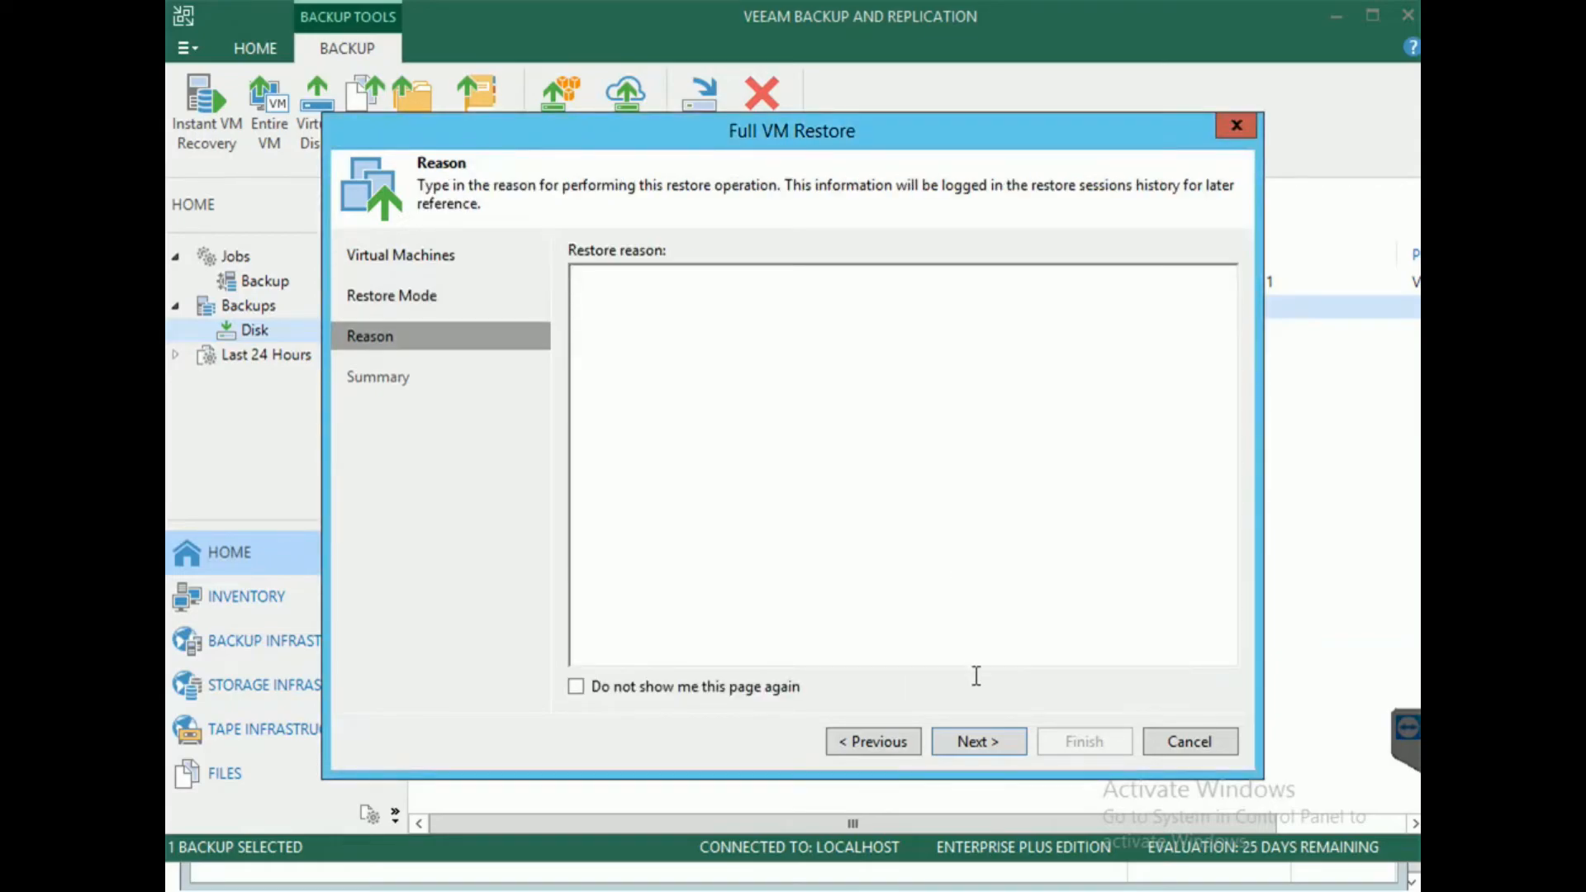
left_click(992, 742)
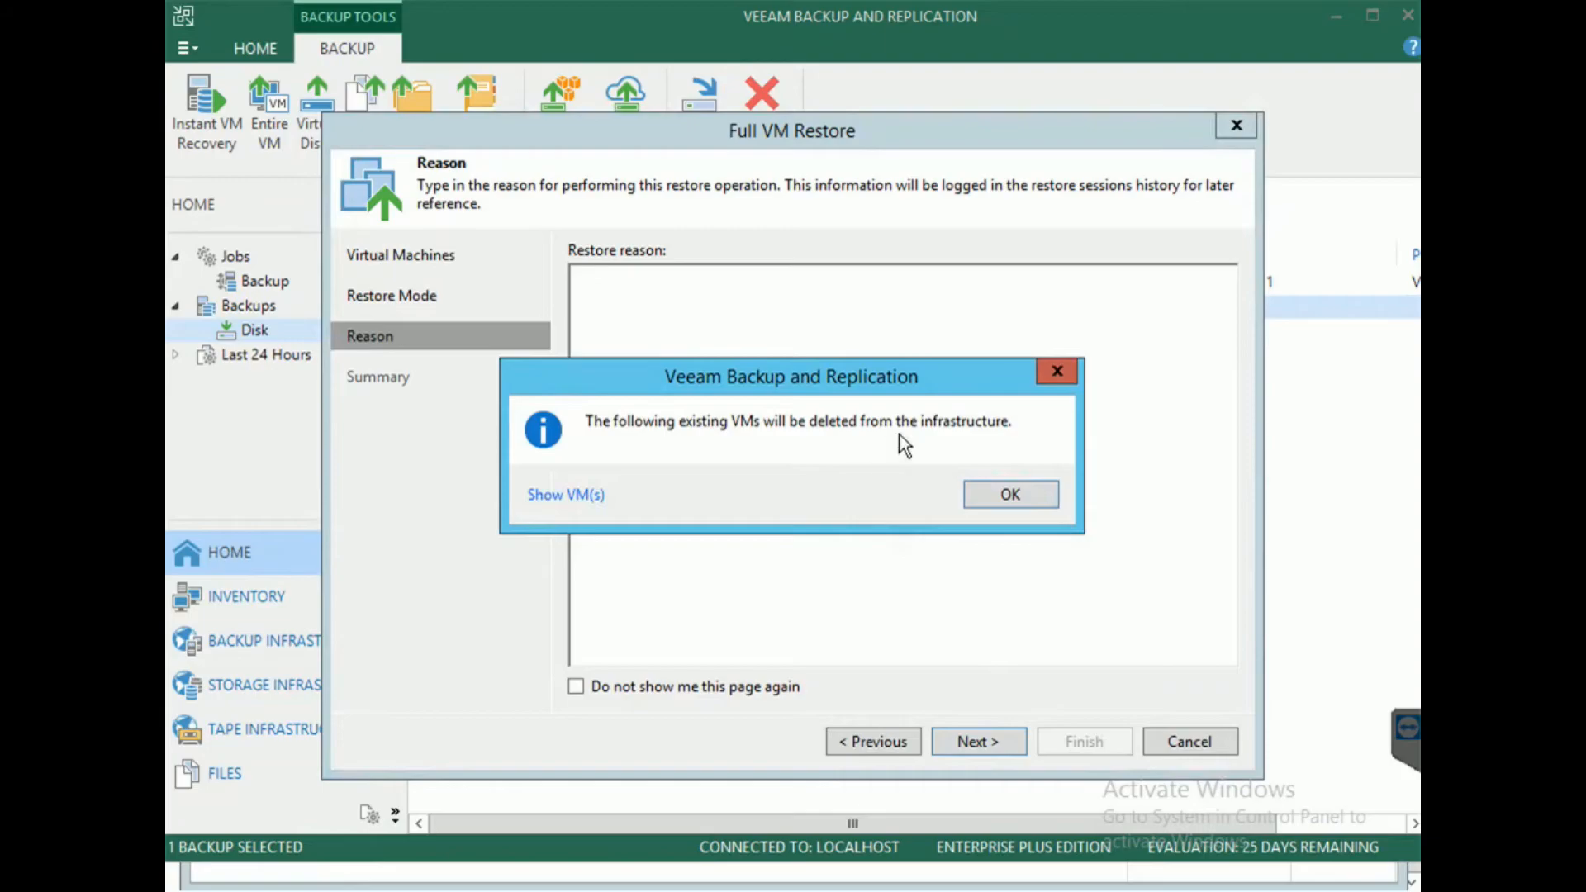
left_click(1013, 494)
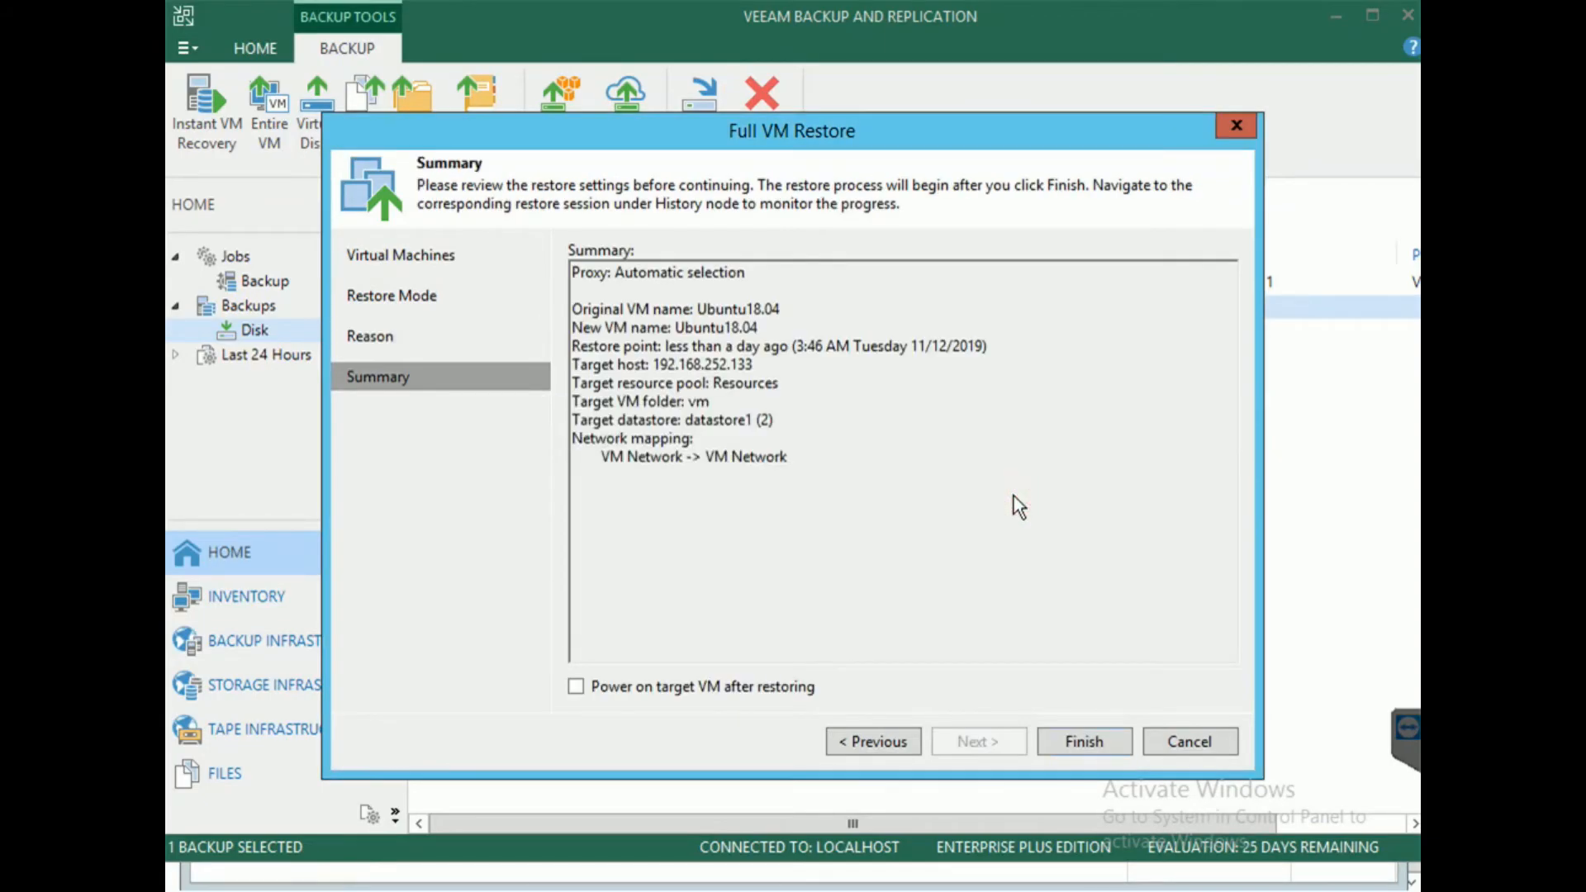
left_click(1085, 741)
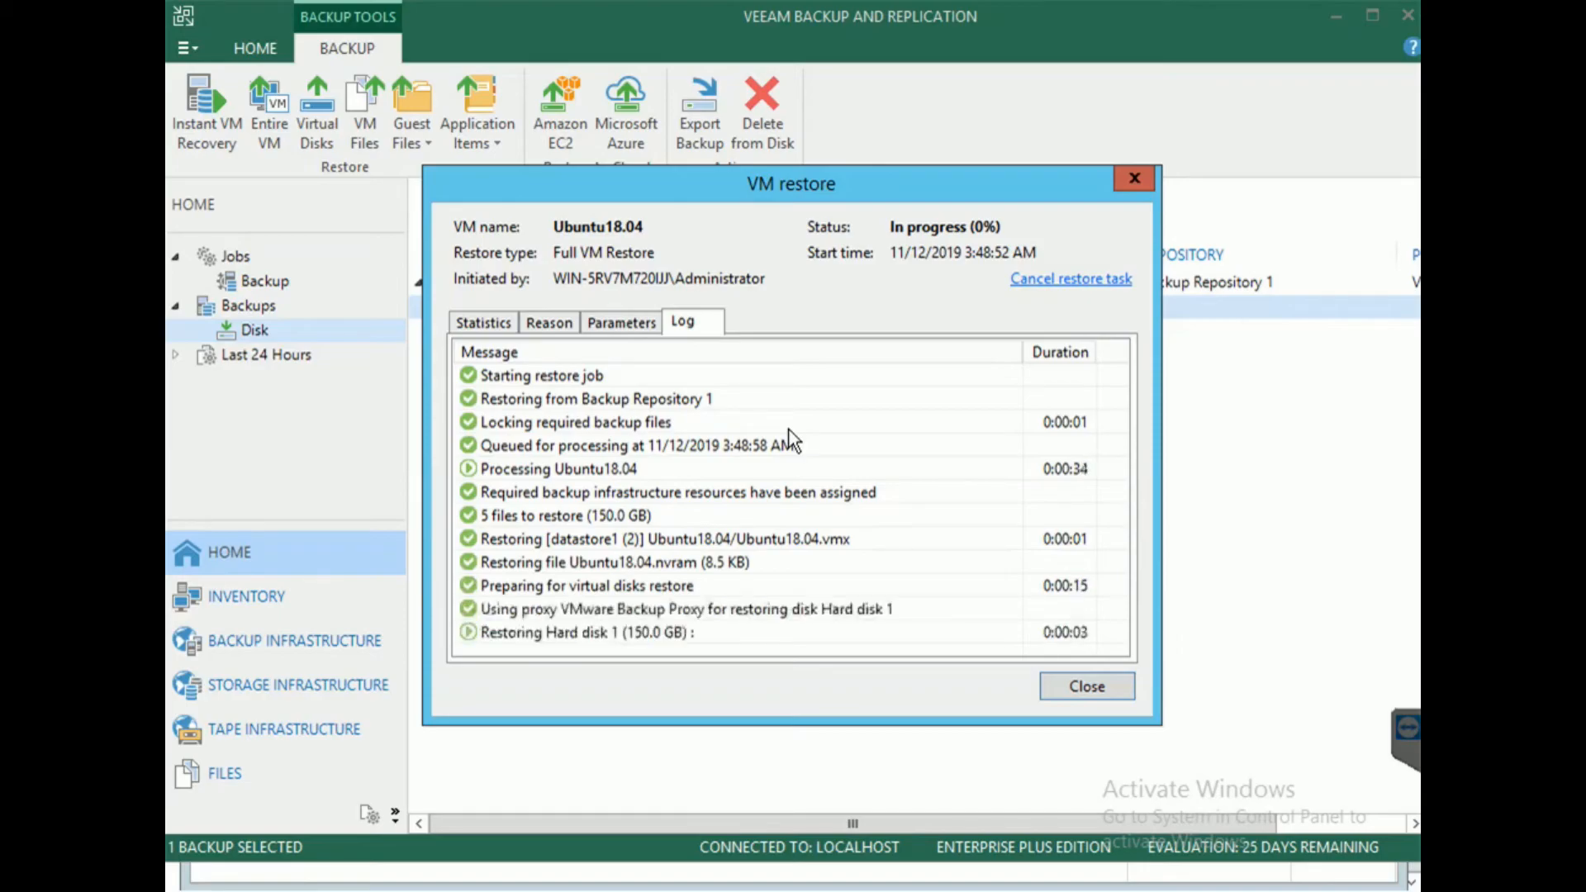
left_click(507, 325)
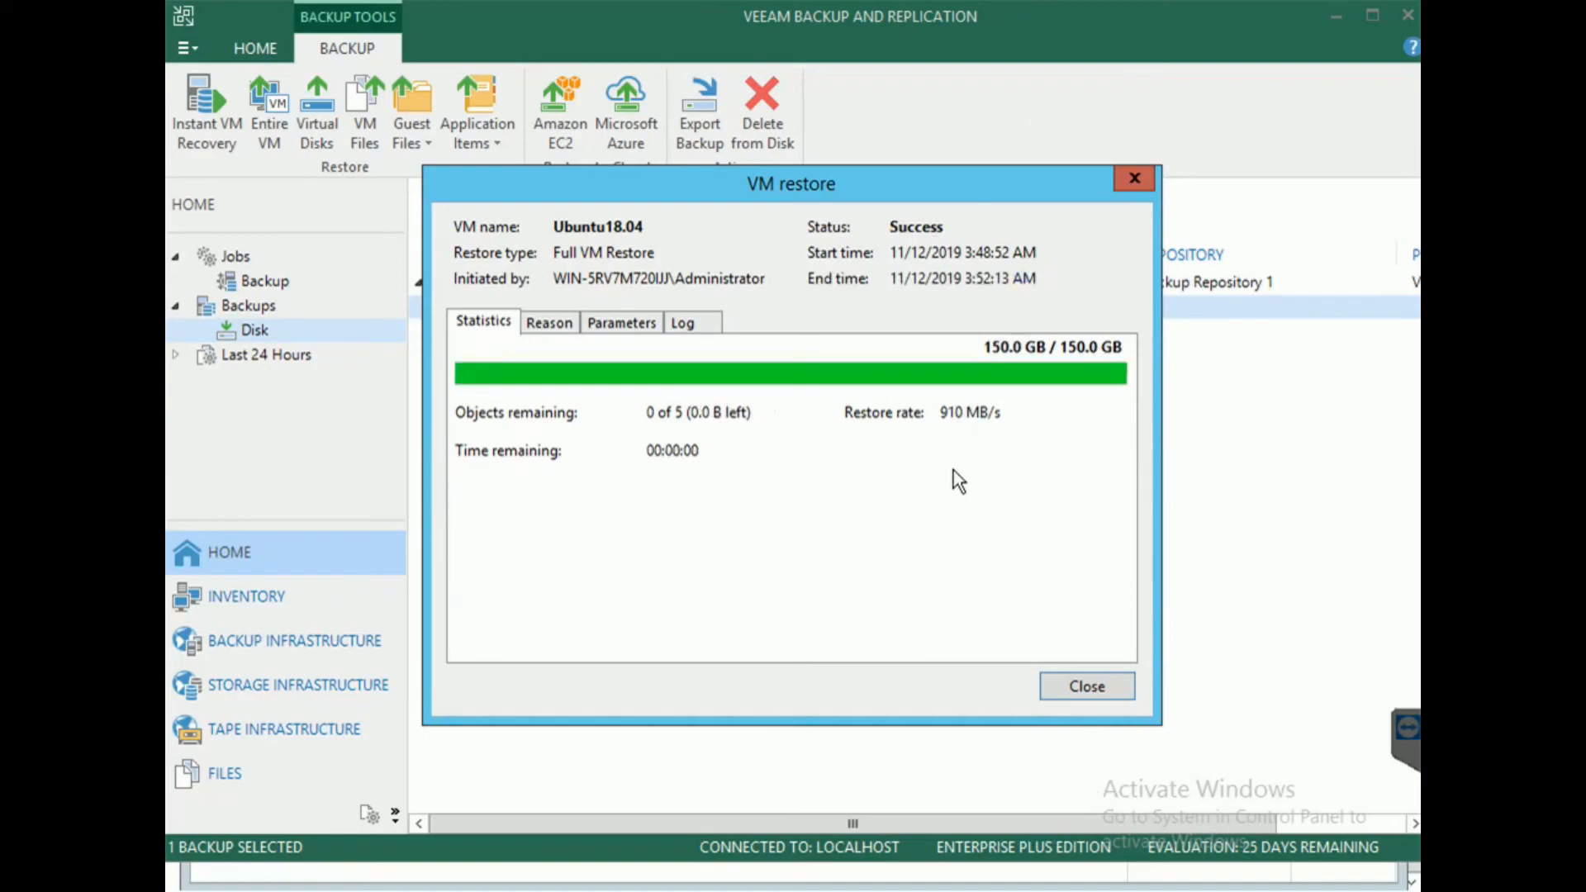
left_click(1092, 687)
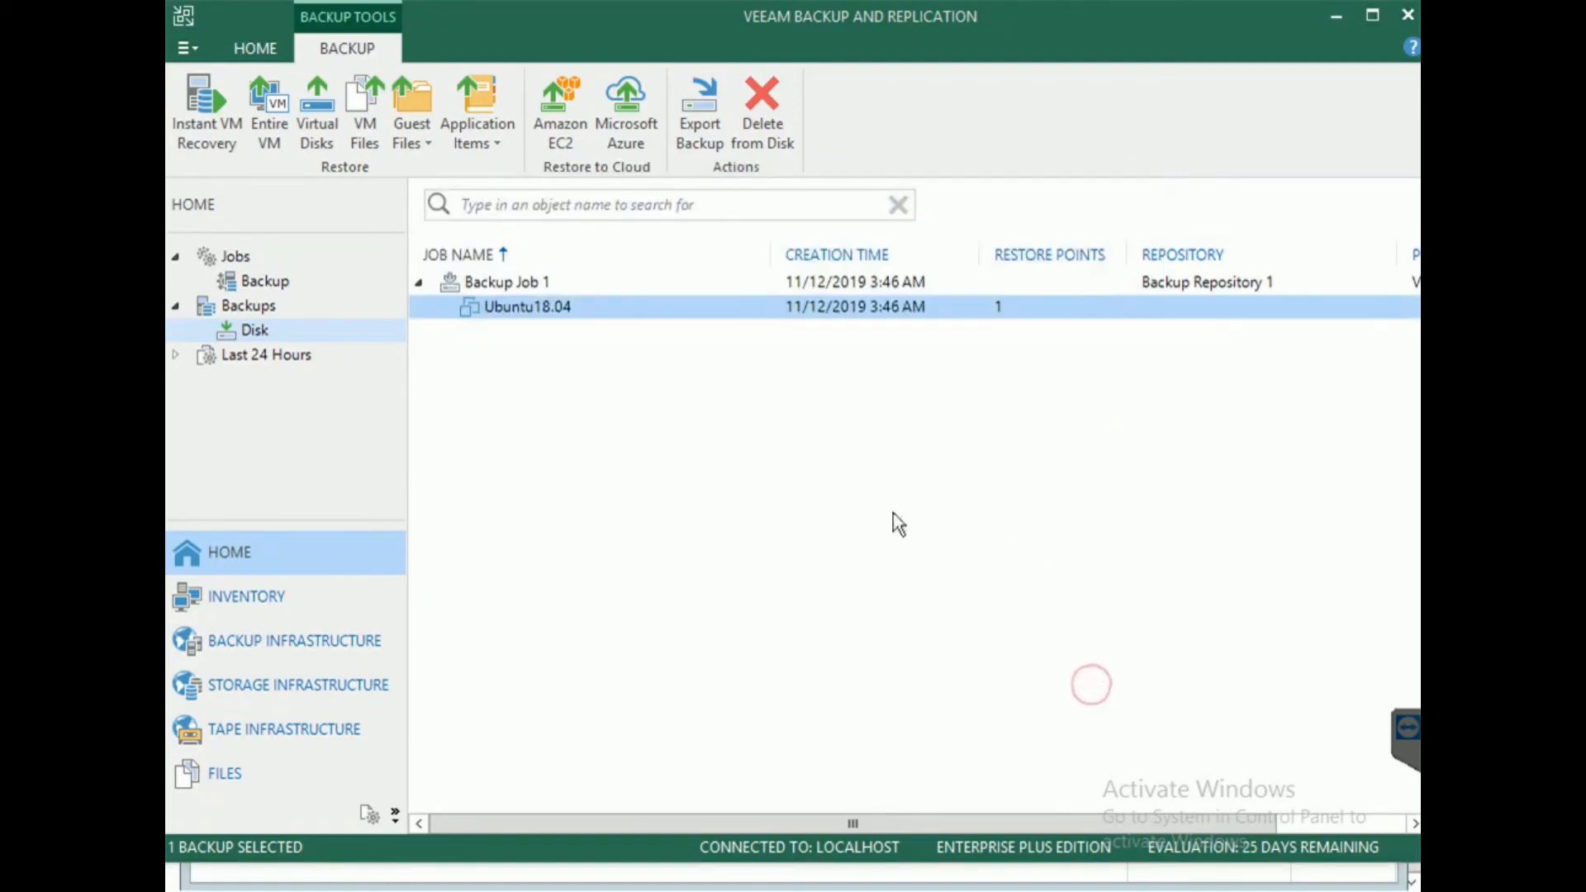
View the successful sessions of the last 24 hours.
left_click(191, 354)
left_click(177, 355)
left_click(230, 381)
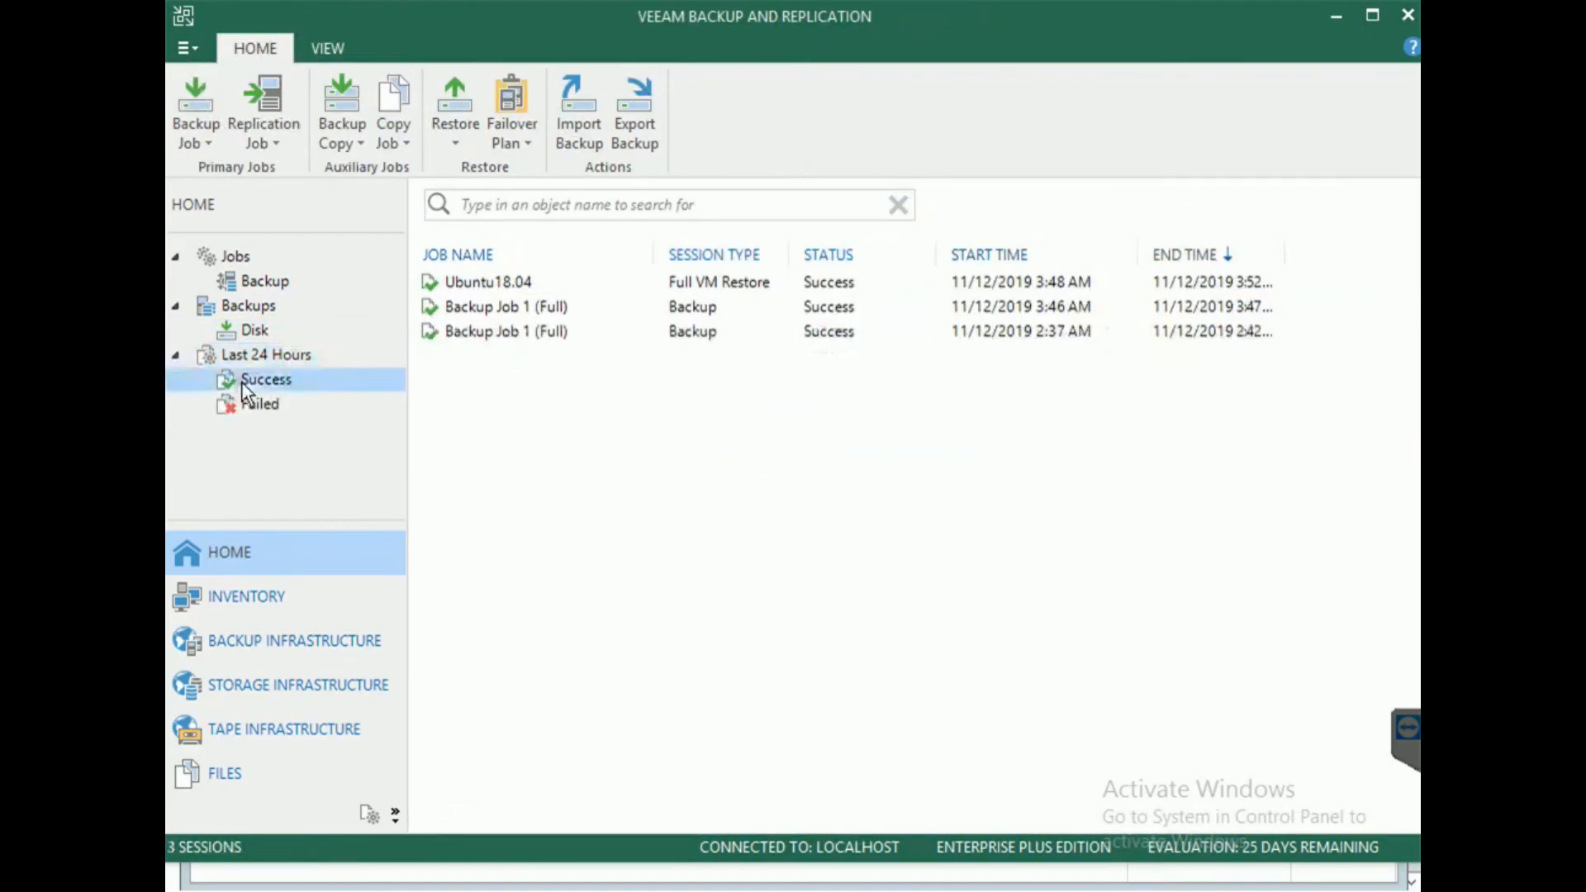